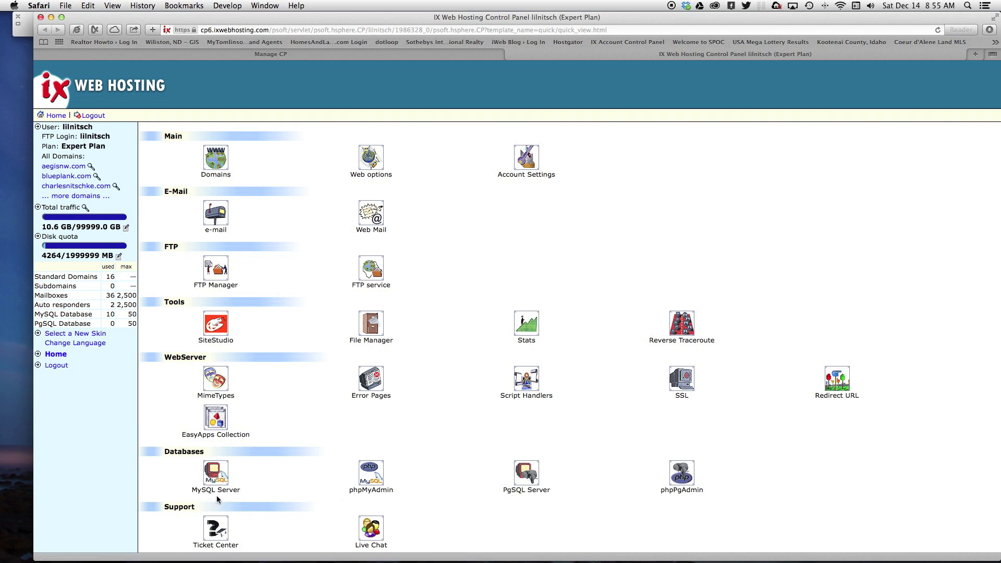
# - Open the MySQL Server page listing the account's ten existing databases
pyautogui.click(214, 476)
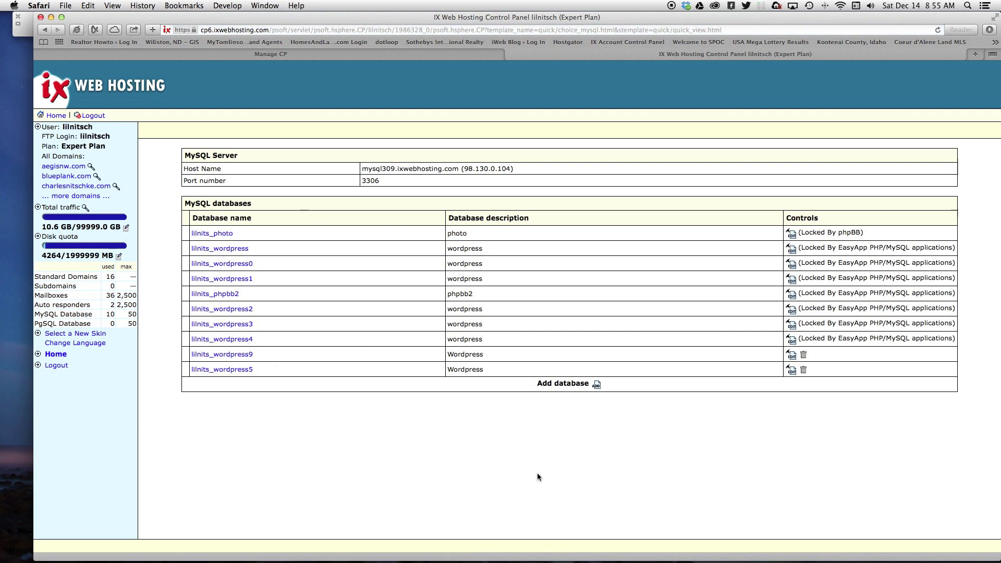
# - Check that wordpress5 is the last database, then add database wordpress6 described as 'Wordpress'
pyautogui.click(596, 386)
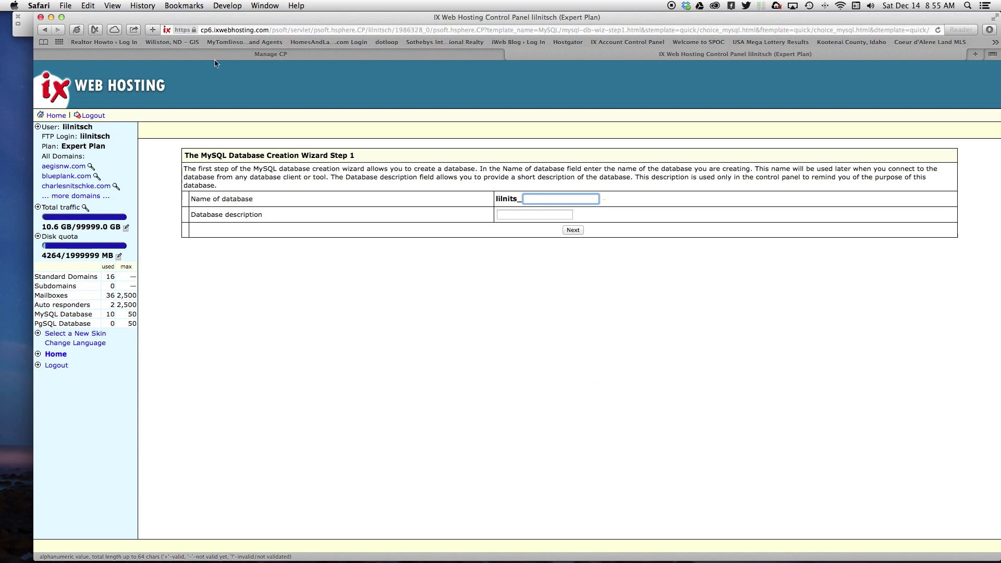
pyautogui.click(45, 29)
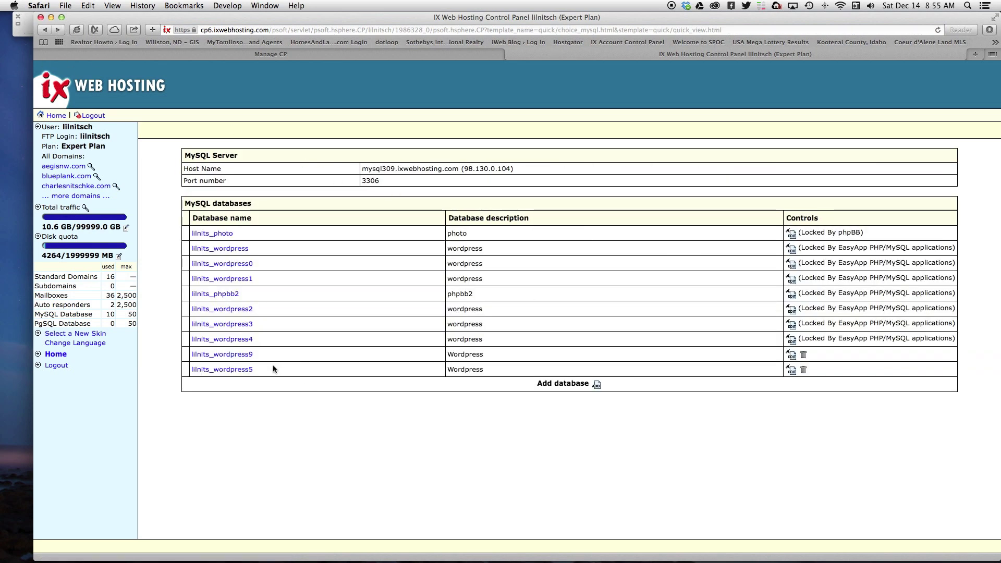
pyautogui.moveTo(253, 370); pyautogui.dragTo(218, 371)
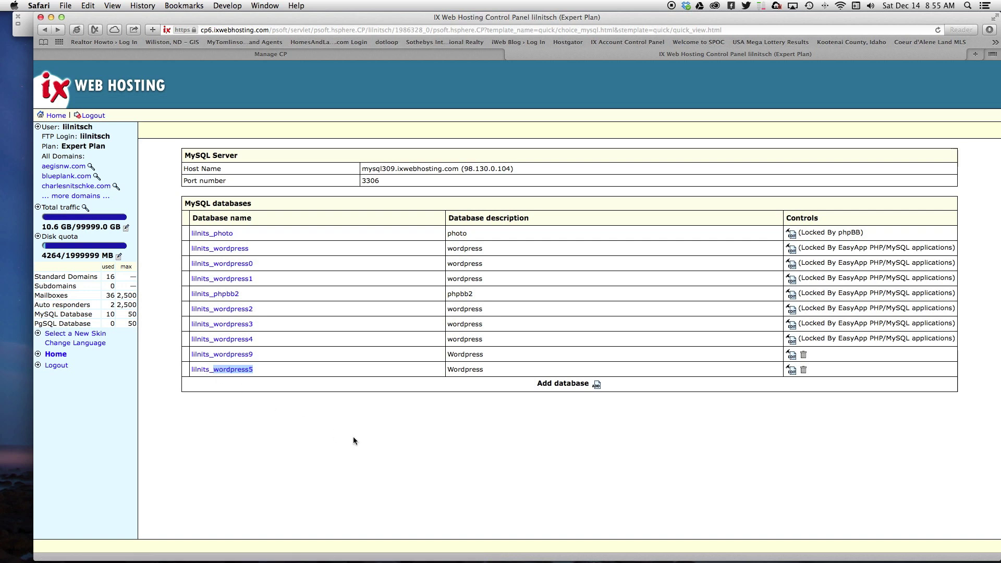
pyautogui.click(597, 388)
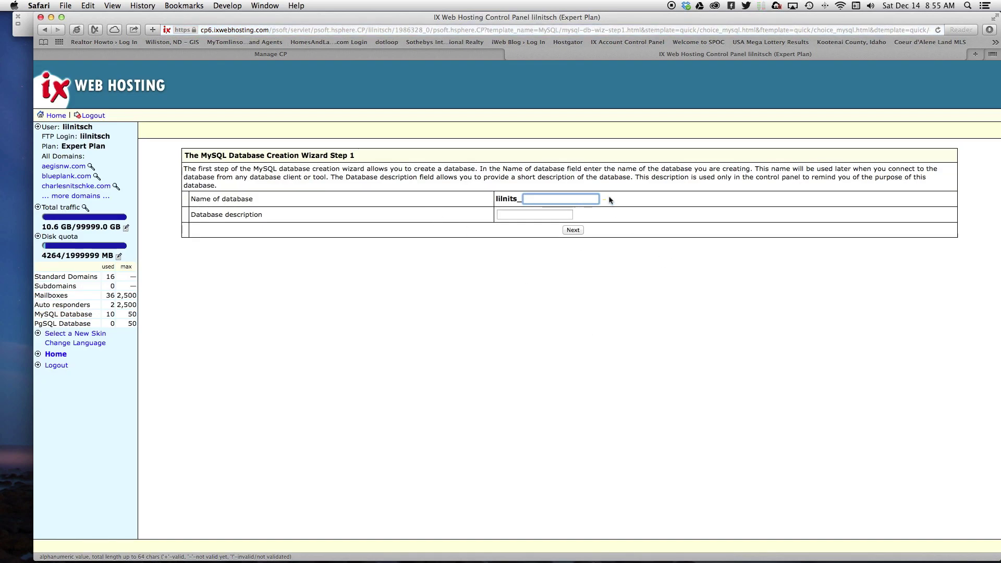
pyautogui.write('wordpress5')
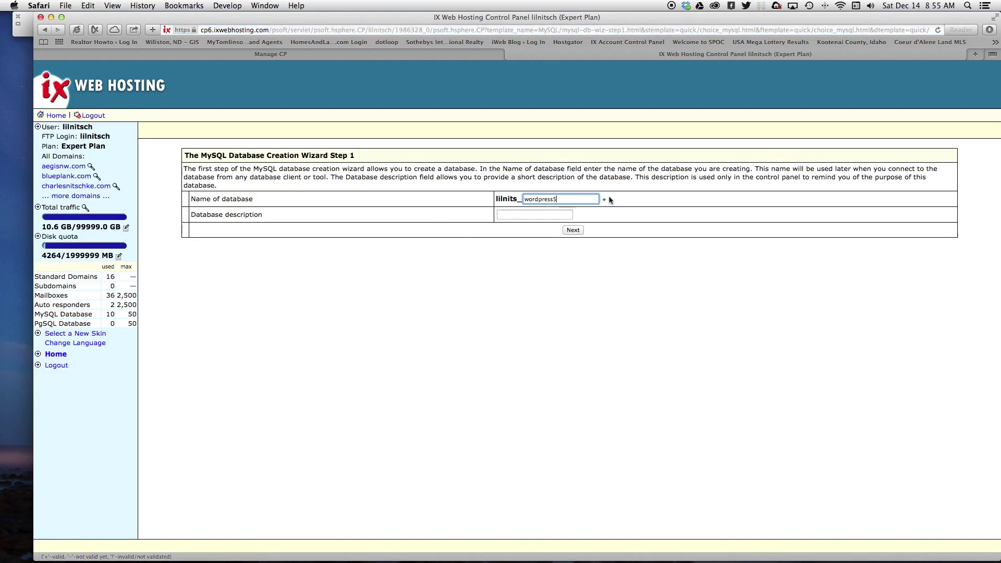
pyautogui.press('BackSpace')
pyautogui.write('6')
pyautogui.click(533, 215)
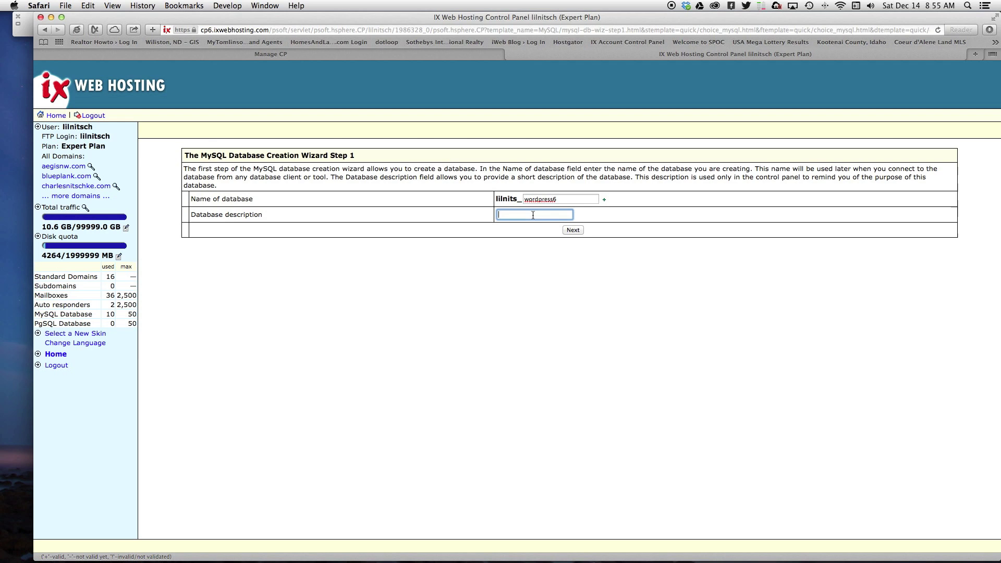
pyautogui.write('Wordpress')
pyautogui.click(548, 427)
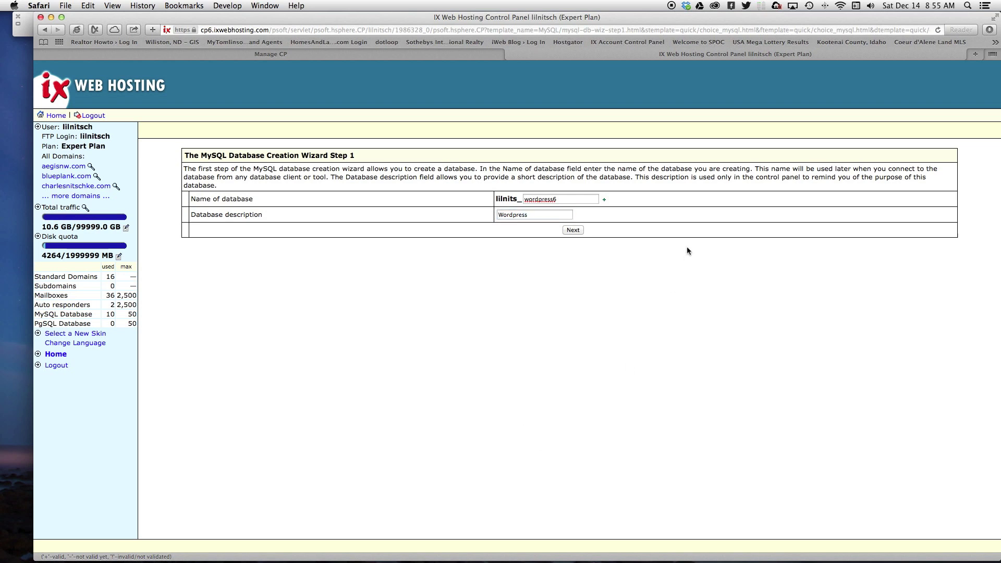
pyautogui.click(579, 230)
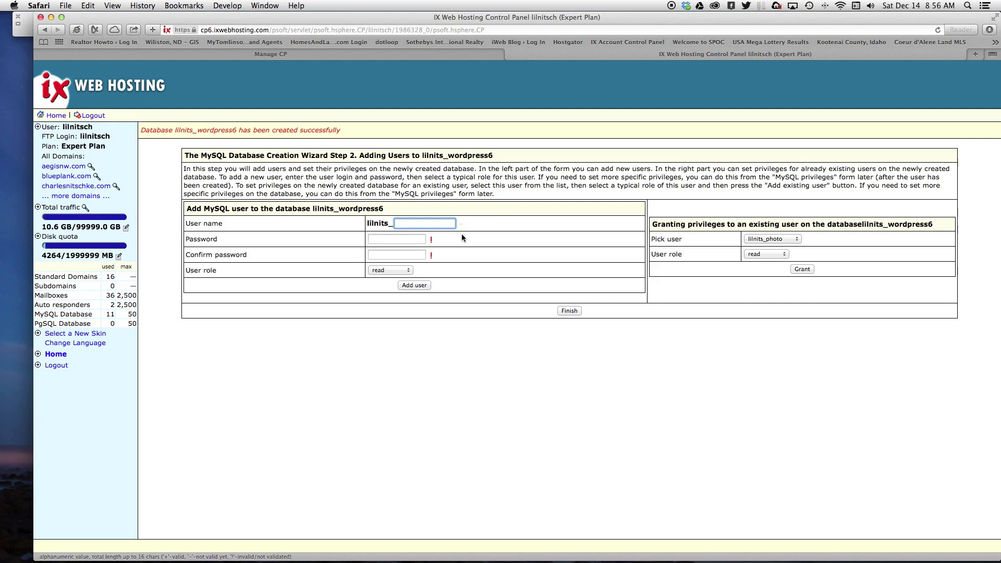
# - Try adding read/write user bob with a short password, which is rejected as too simple
pyautogui.write('Bob')
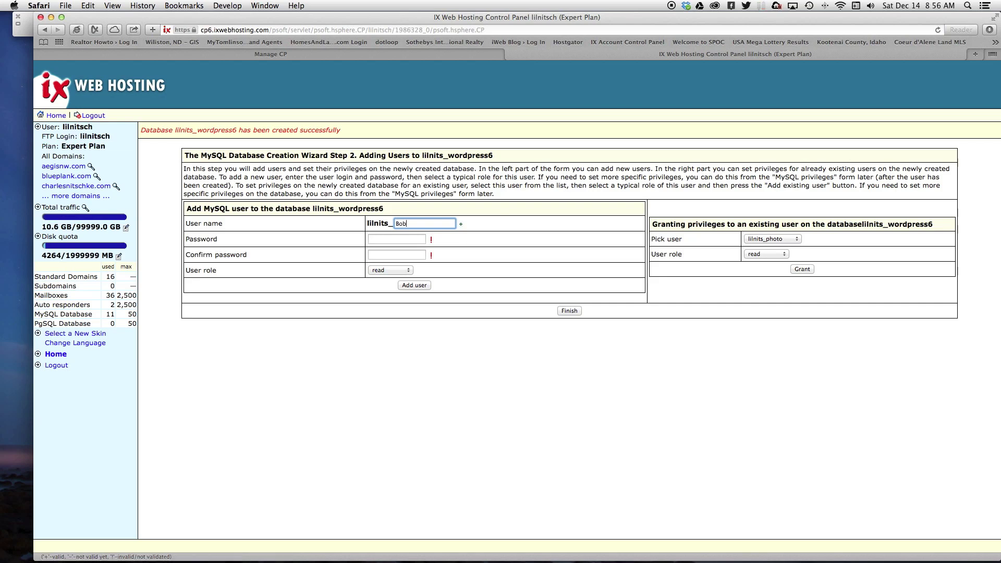
pyautogui.doubleClick(397, 224)
pyautogui.write('bob')
pyautogui.click(502, 278)
pyautogui.click(394, 238)
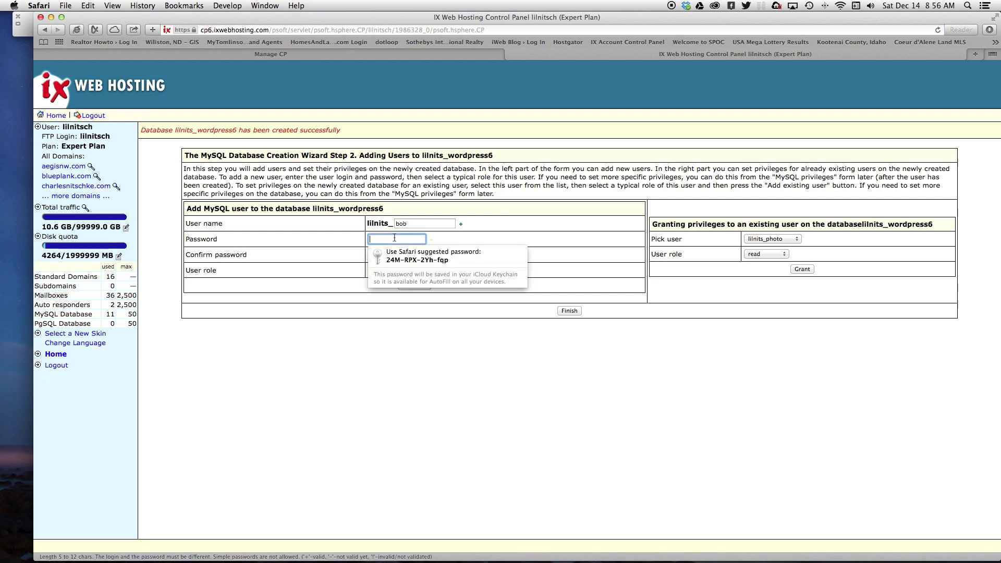
pyautogui.write('••')
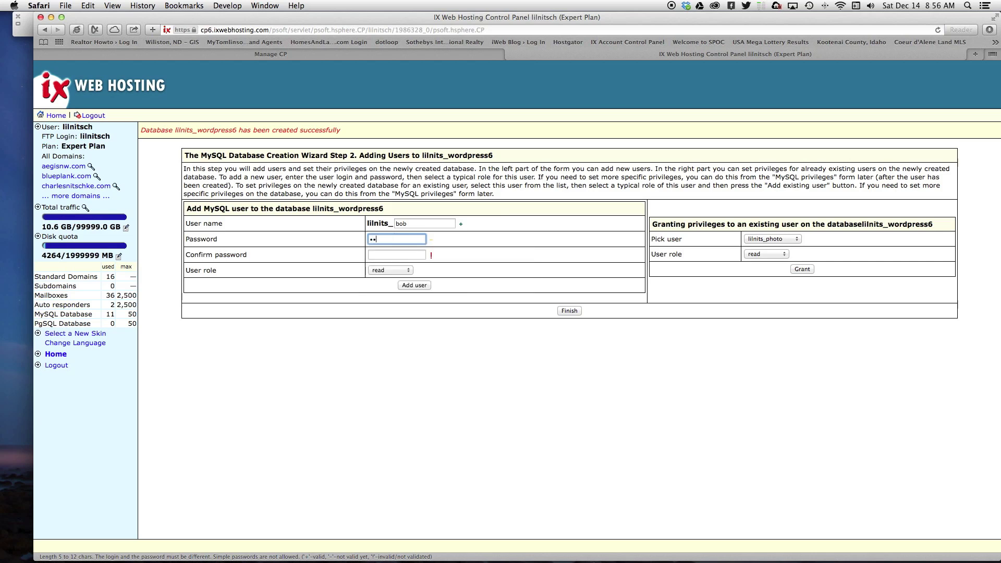
pyautogui.write('••••••')
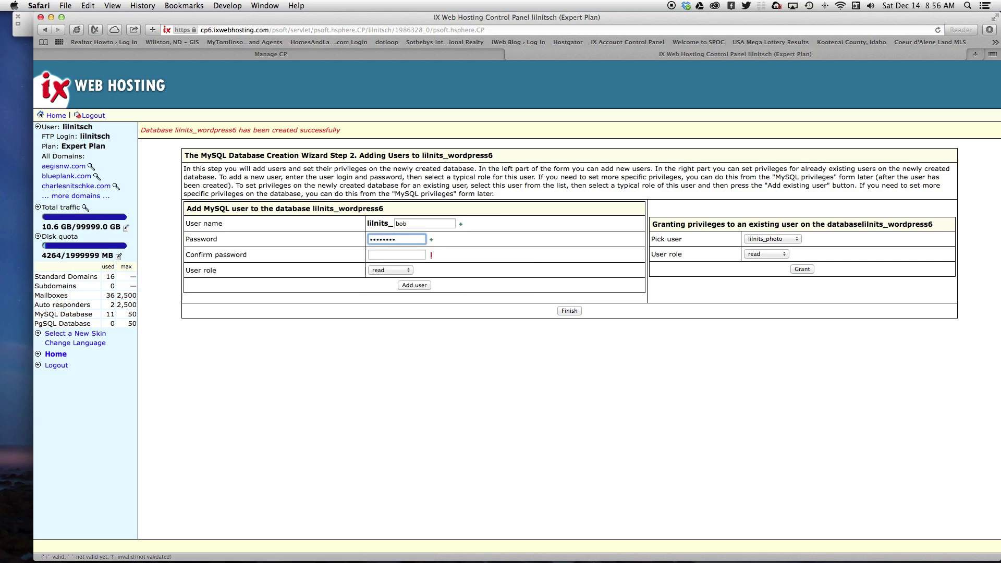
pyautogui.click(395, 255)
pyautogui.write('•')
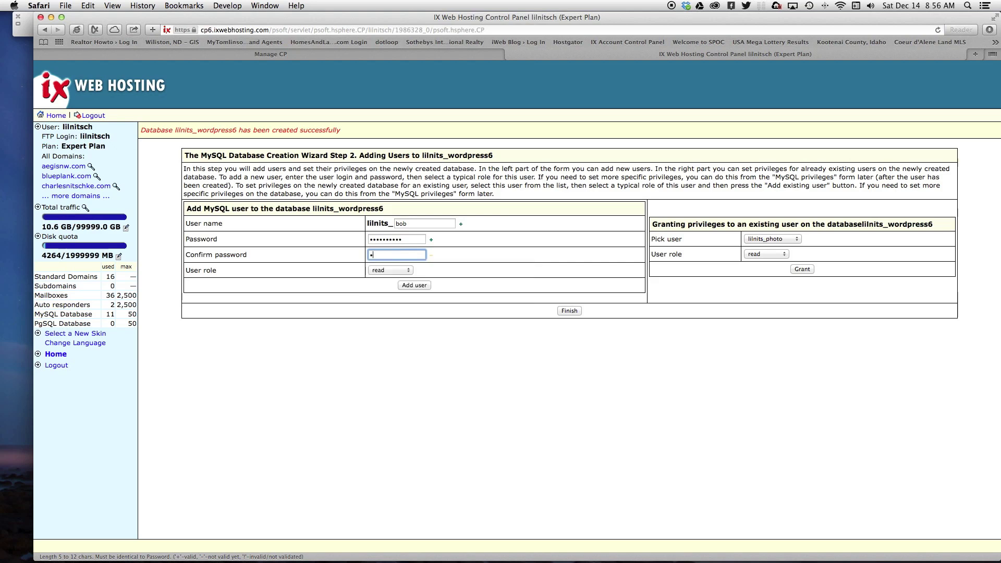
pyautogui.write('•••••••••')
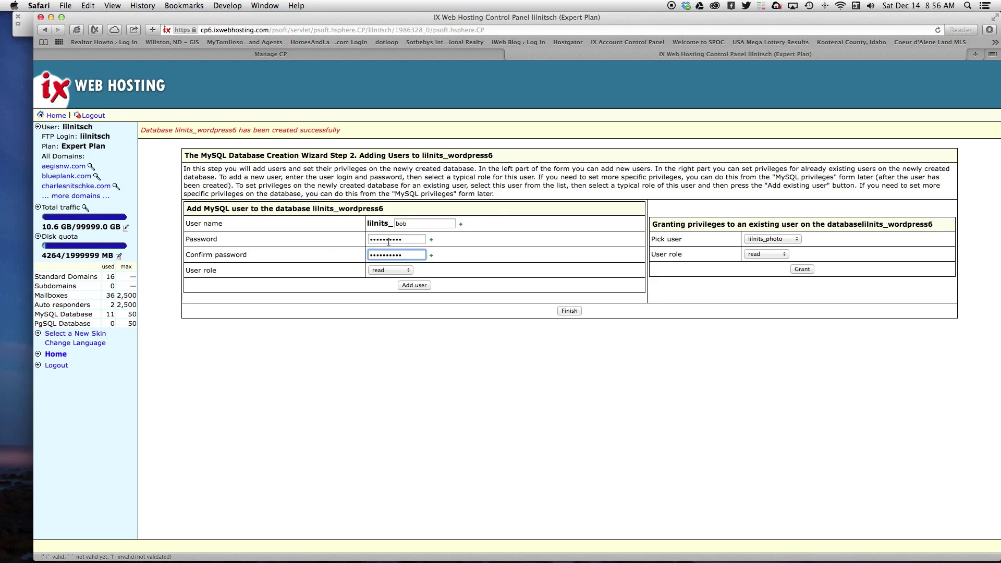
pyautogui.click(405, 271)
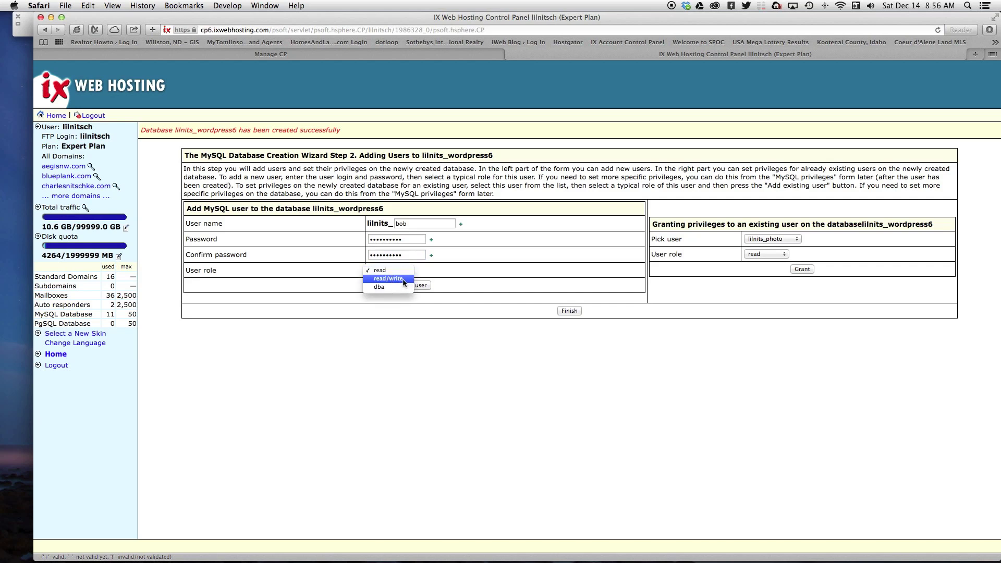
pyautogui.click(404, 279)
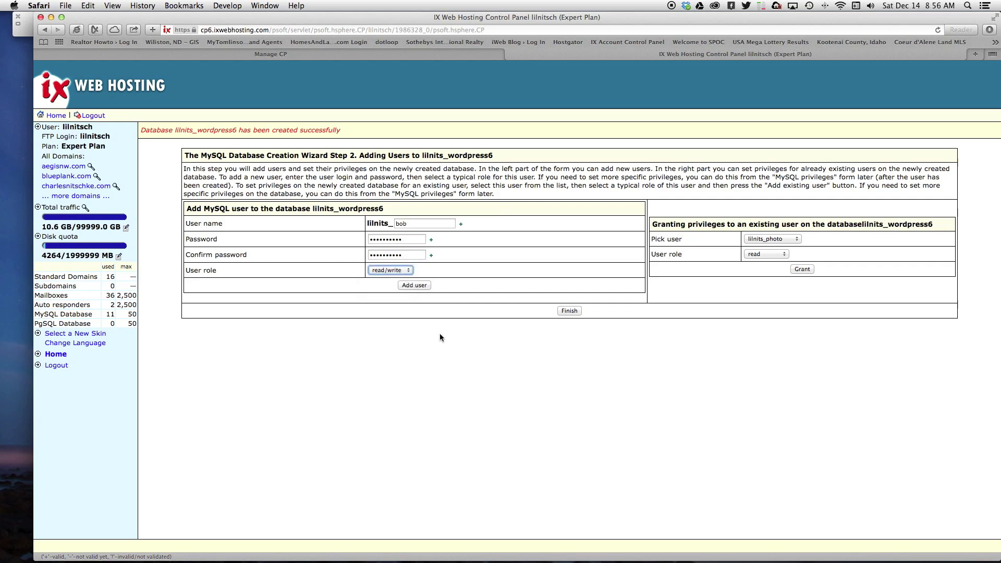
pyautogui.click(421, 287)
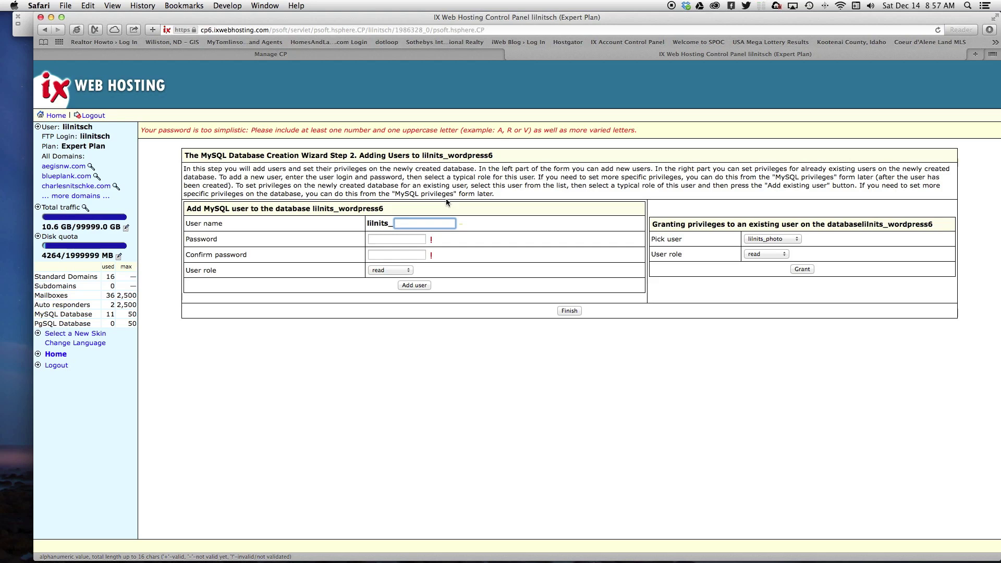
# - Add user bob with read/write access using a stronger password, confirmed twice
pyautogui.press('BackSpace')
pyautogui.press('Tab')
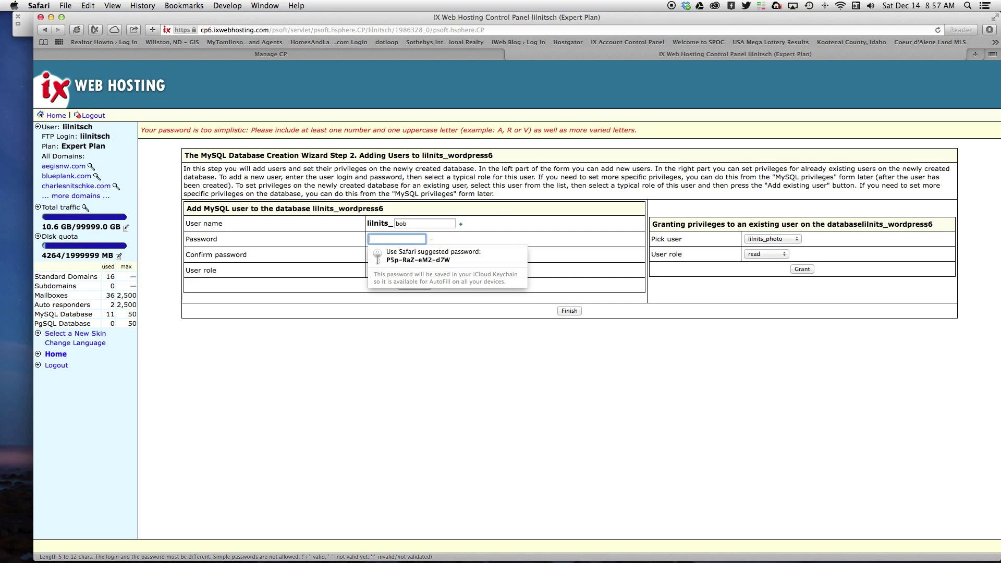
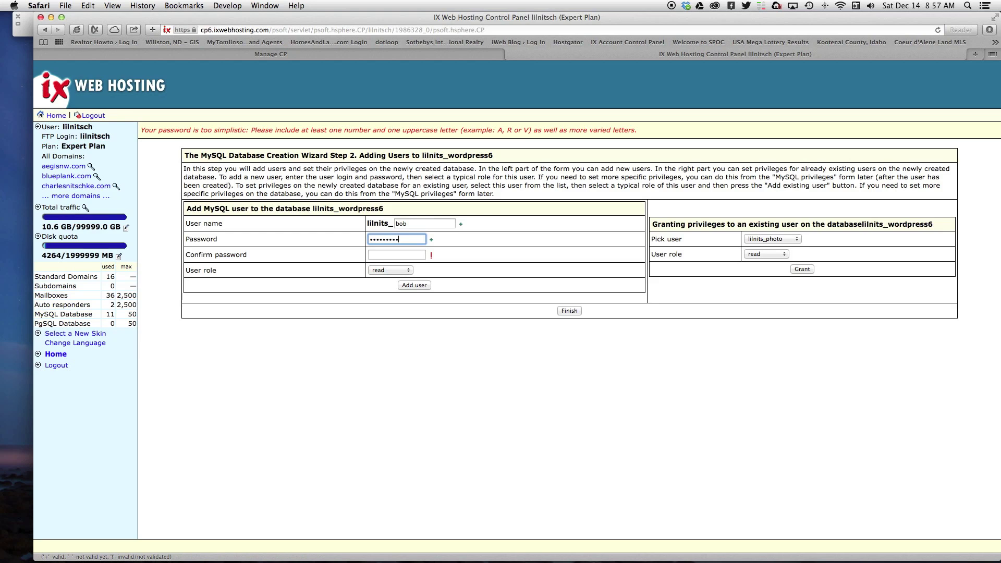
pyautogui.click(411, 253)
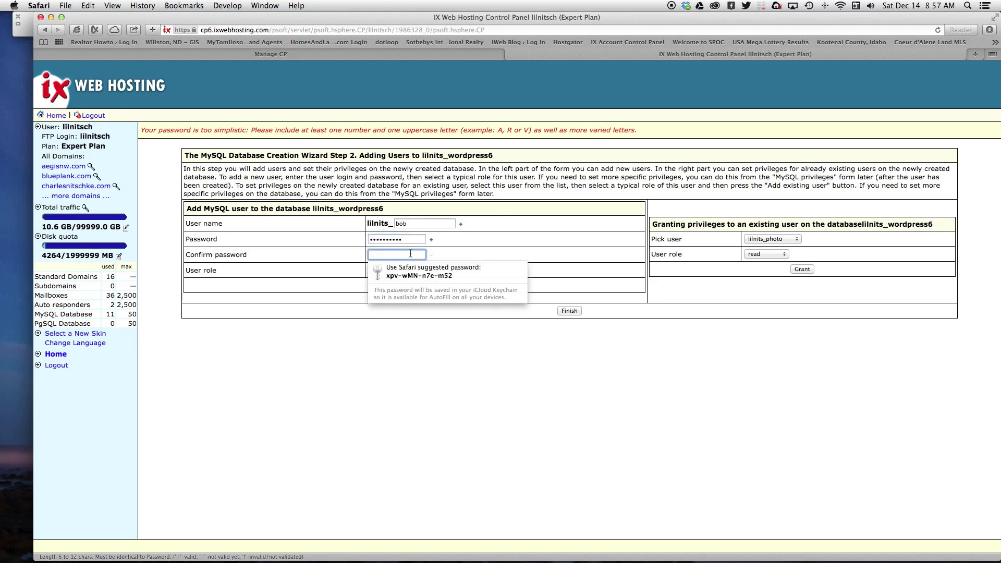
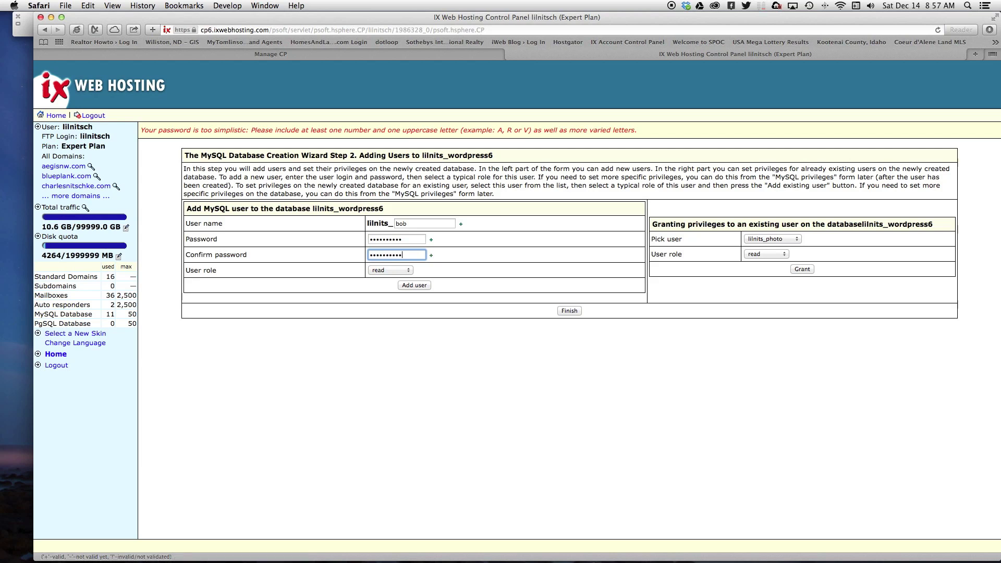
pyautogui.click(400, 270)
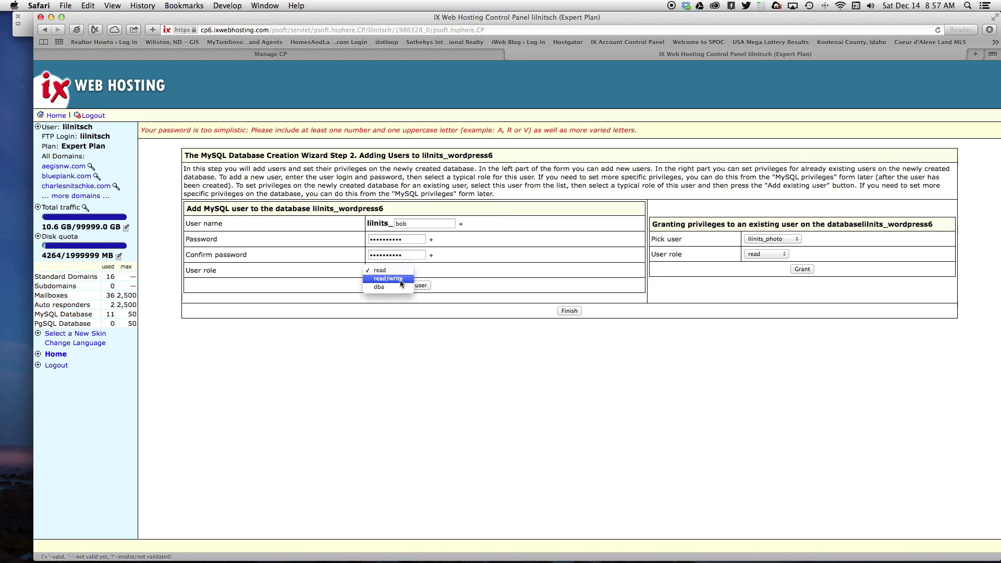
pyautogui.click(401, 279)
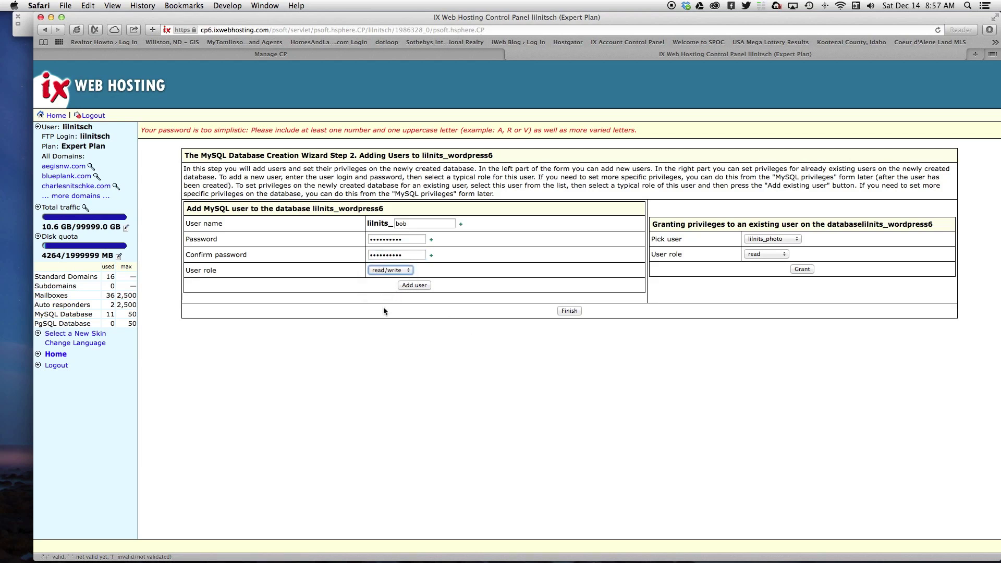
pyautogui.click(425, 288)
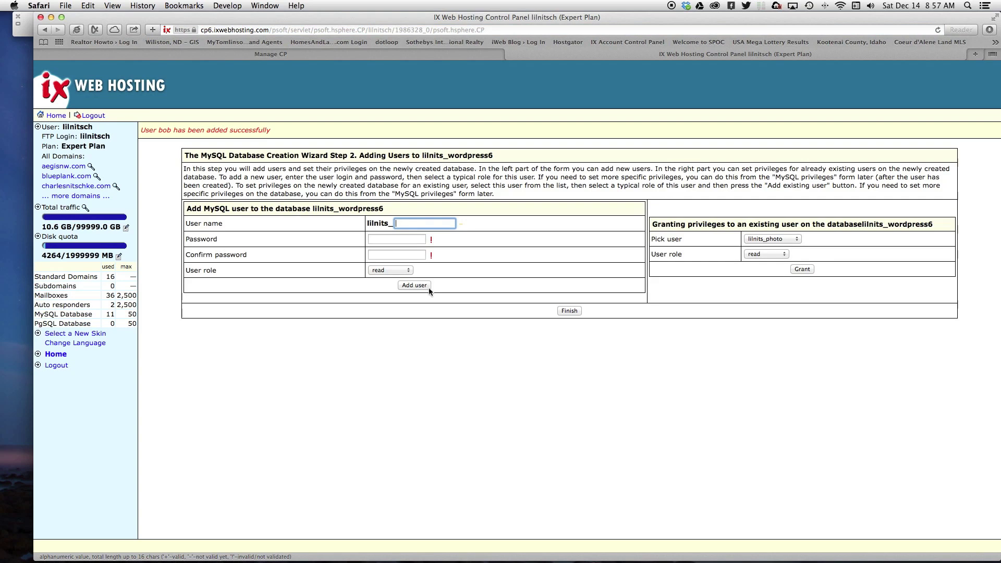
# - Finish the wizard and open the privilege settings for bob on wordpress6
pyautogui.click(570, 311)
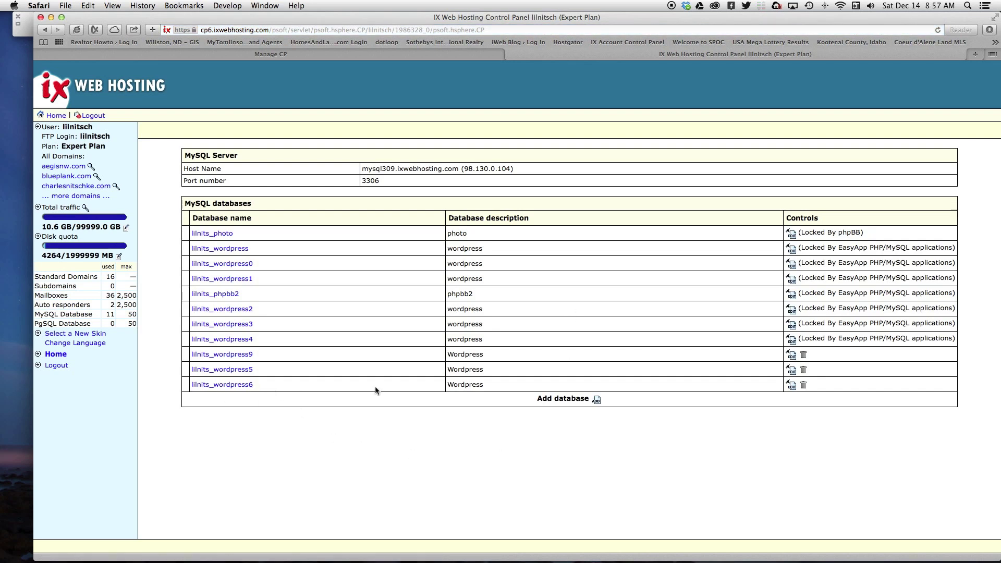
pyautogui.click(208, 386)
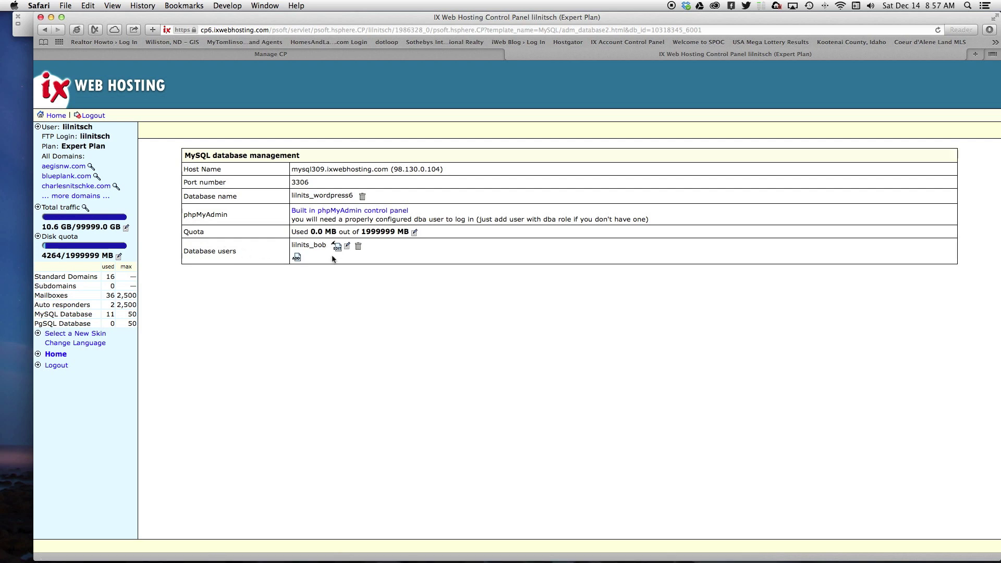
pyautogui.click(337, 247)
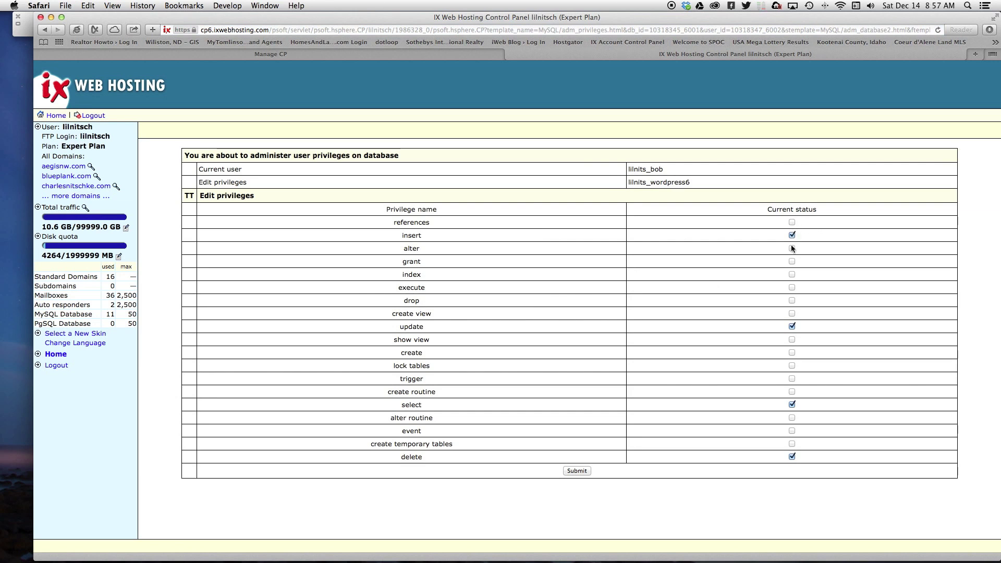
# - Tick every privilege, from references and alter to triggers and temporary tables, and submit
pyautogui.click(792, 444)
pyautogui.click(792, 431)
pyautogui.click(791, 418)
pyautogui.click(792, 391)
pyautogui.click(792, 378)
pyautogui.click(792, 365)
pyautogui.click(792, 353)
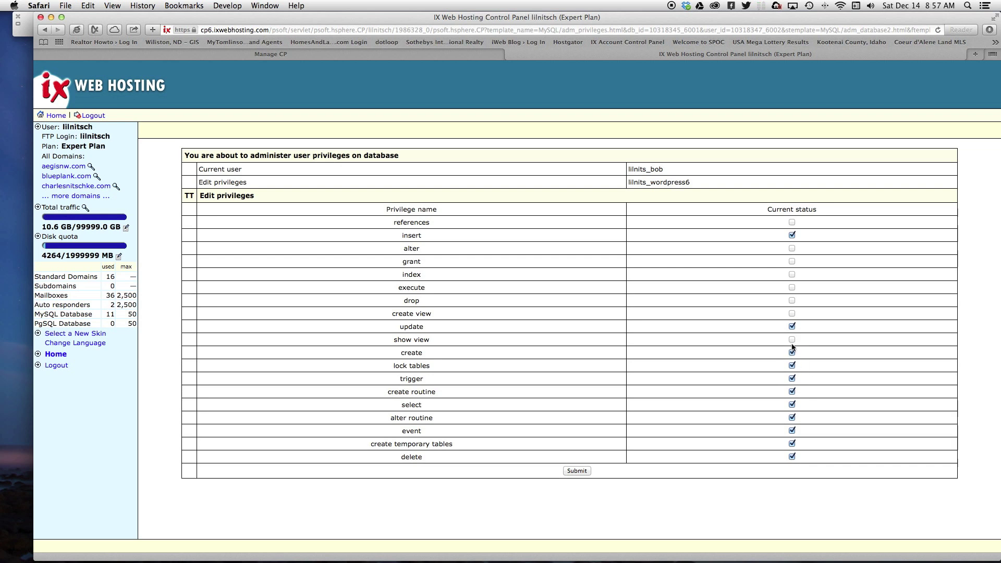
pyautogui.click(792, 340)
pyautogui.click(792, 314)
pyautogui.click(791, 300)
pyautogui.click(791, 288)
pyautogui.click(792, 274)
pyautogui.click(791, 248)
pyautogui.click(792, 222)
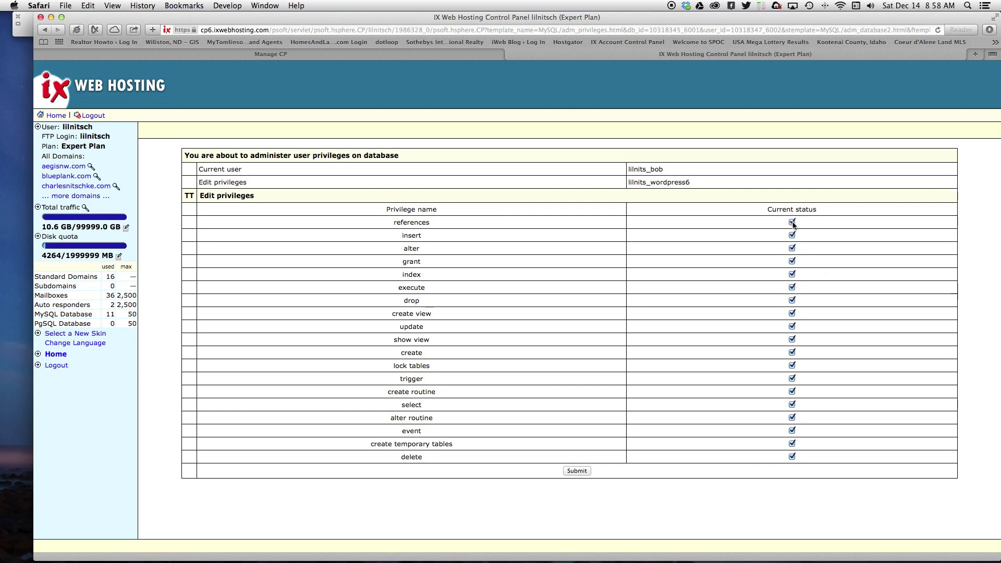
pyautogui.click(577, 471)
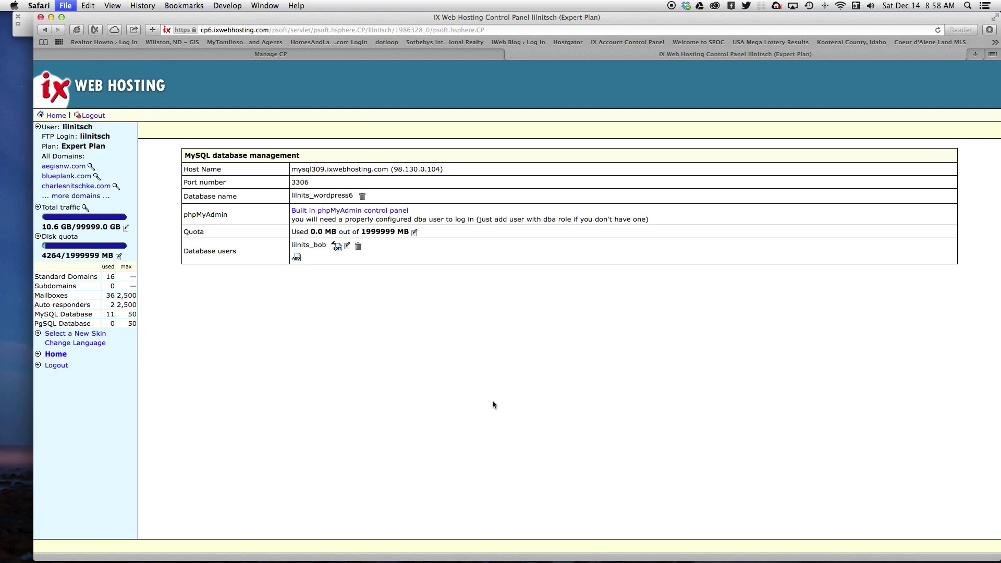
pyautogui.press('super+n')
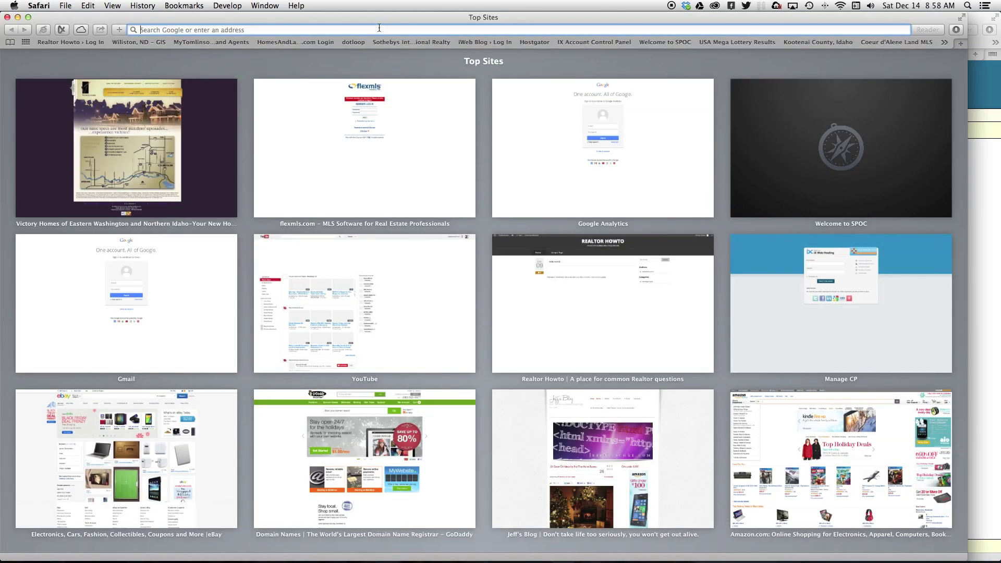
# - Download the WordPress 3.8 zip from wordpress.org and close that browser window
pyautogui.write('wor')
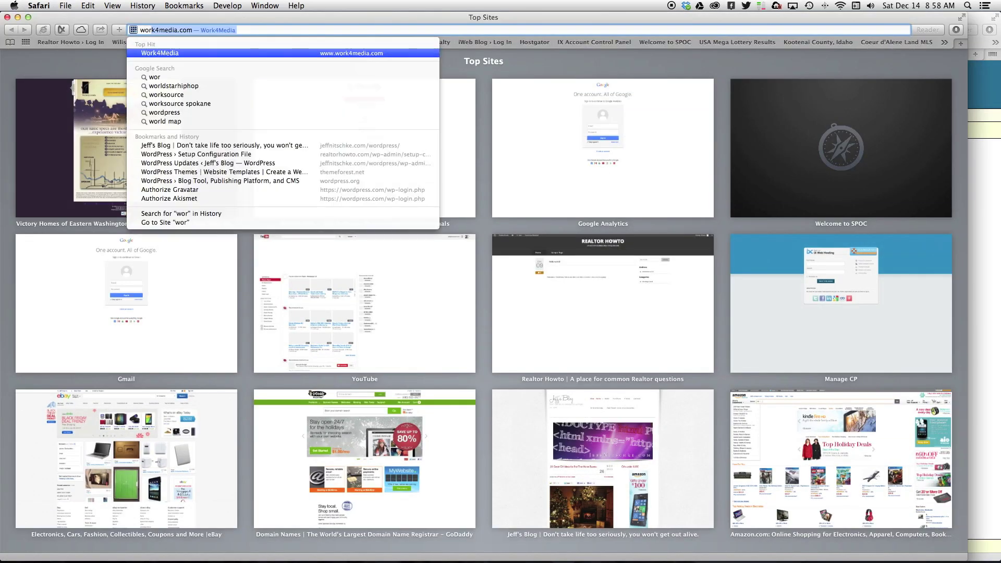
pyautogui.write('d')
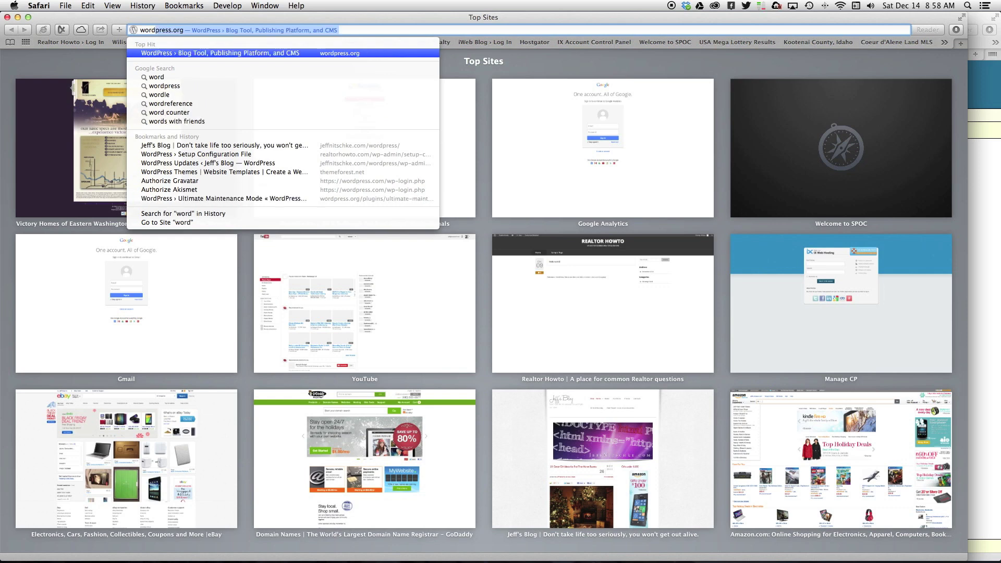
pyautogui.press('Return')
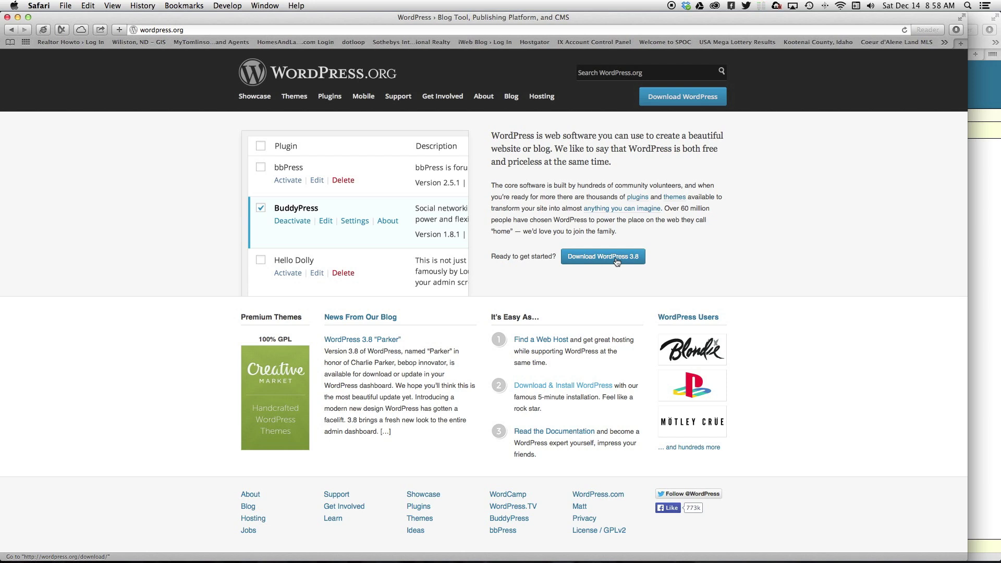
pyautogui.click(606, 258)
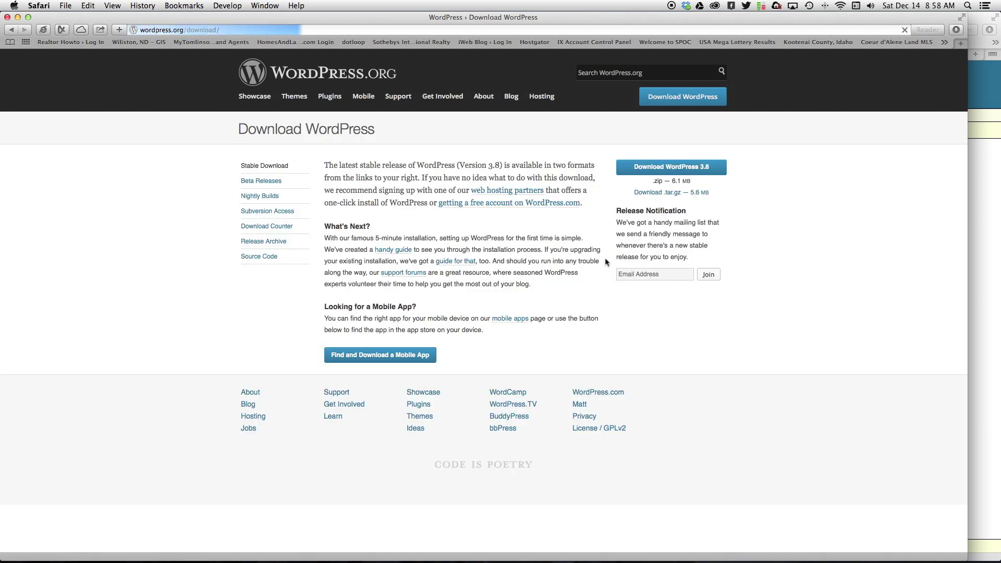
pyautogui.click(684, 168)
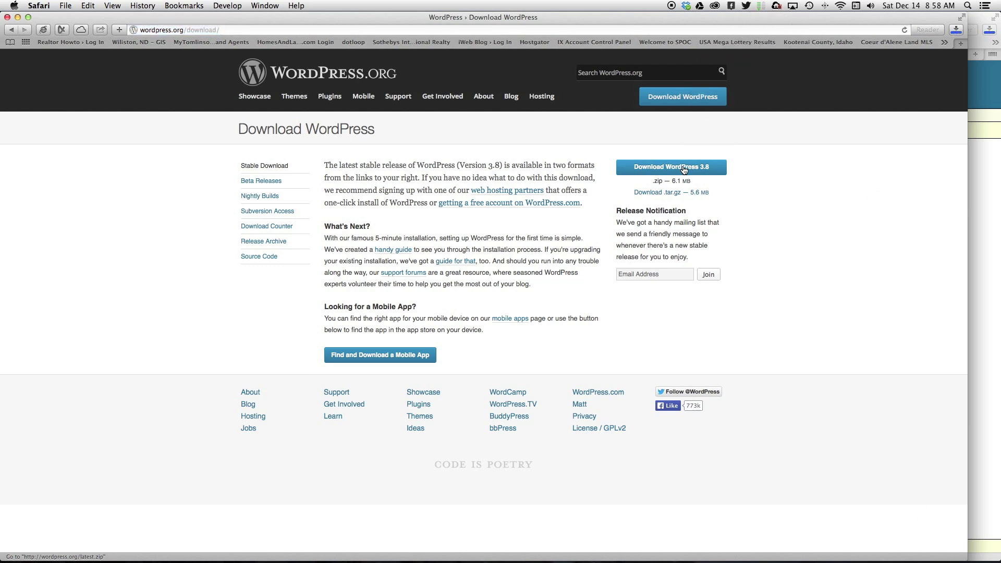
pyautogui.click(6, 17)
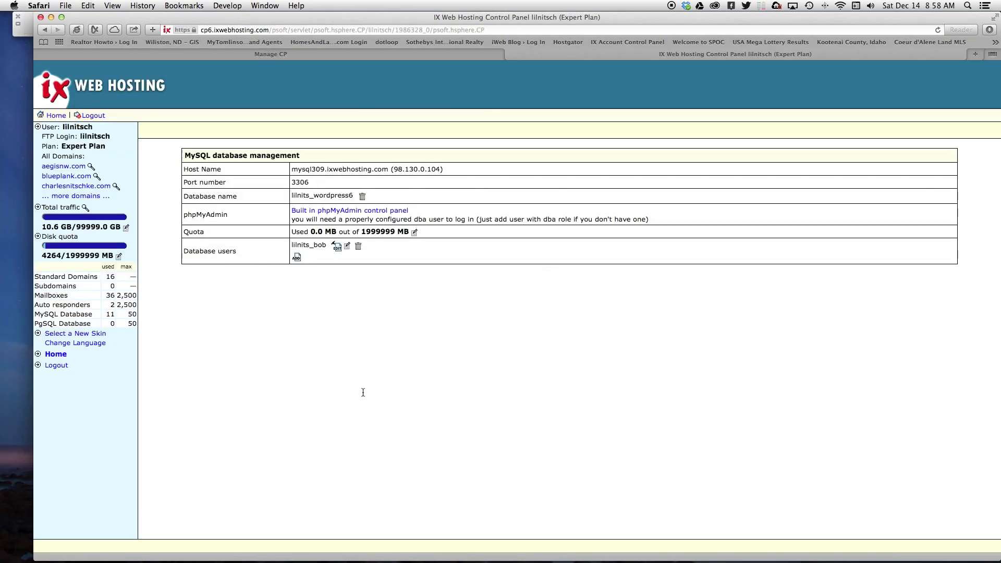
pyautogui.click(51, 17)
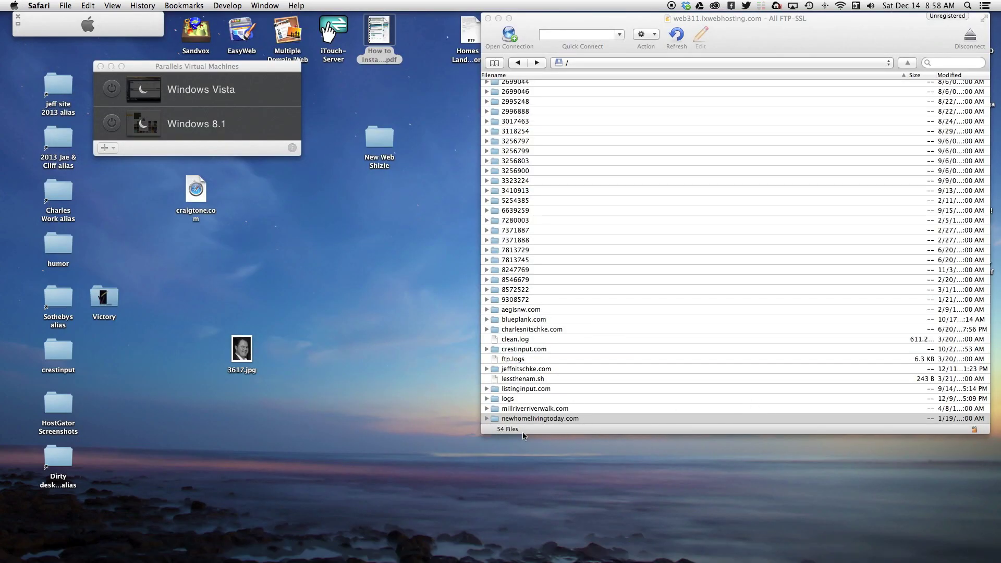
# - Delete index.html from the newhomelivingtoday.com server folder in Cyberduck, leaving 10 files
pyautogui.doubleClick(496, 420)
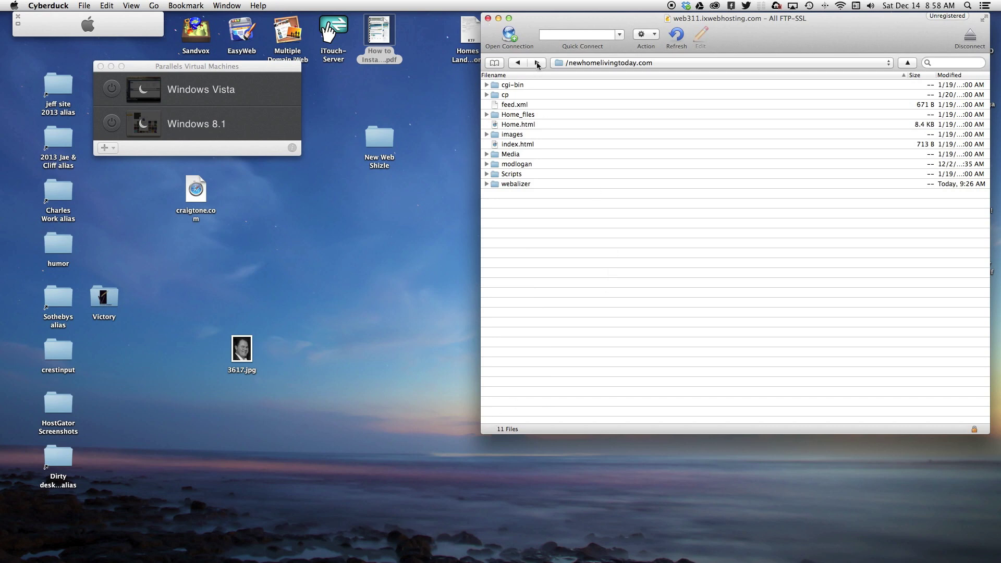
pyautogui.click(519, 63)
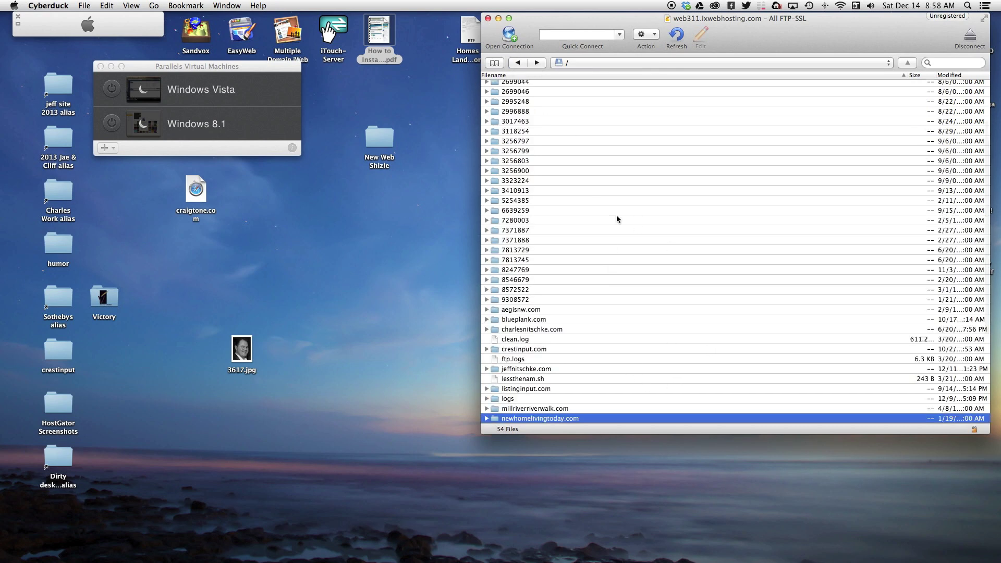
pyautogui.moveTo(753, 40); pyautogui.dragTo(694, 39)
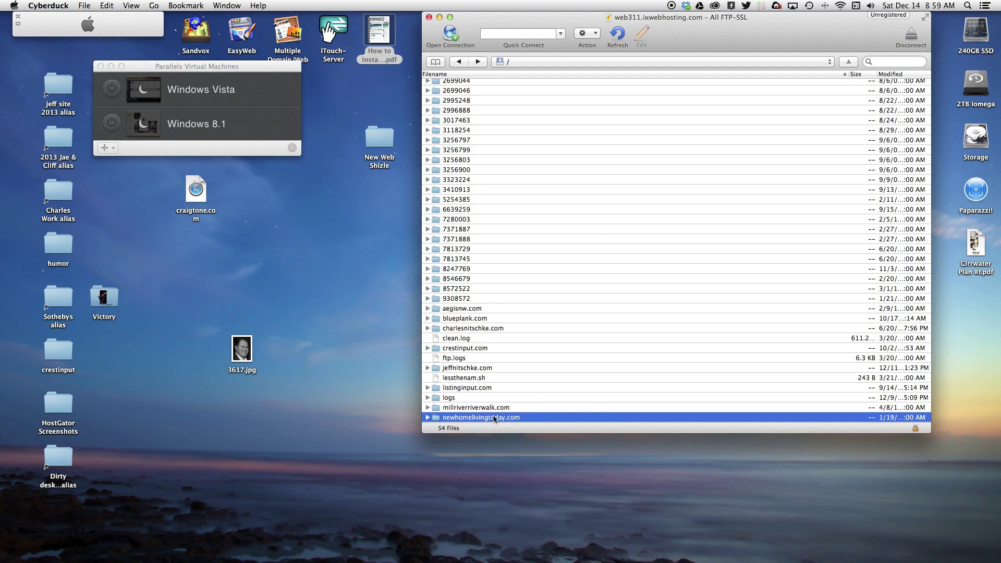
pyautogui.doubleClick(437, 419)
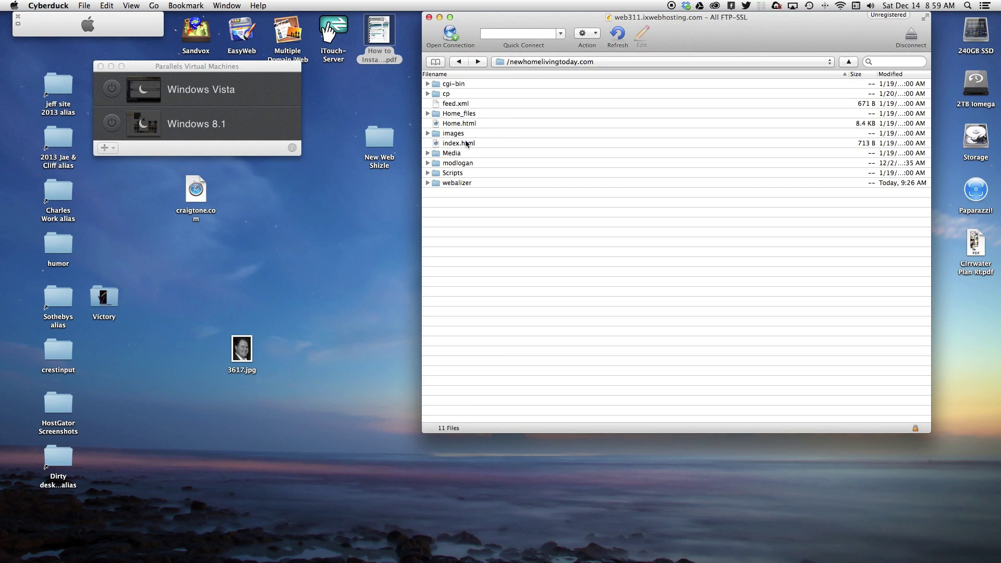
pyautogui.click(468, 144)
pyautogui.press('super+BackSpace')
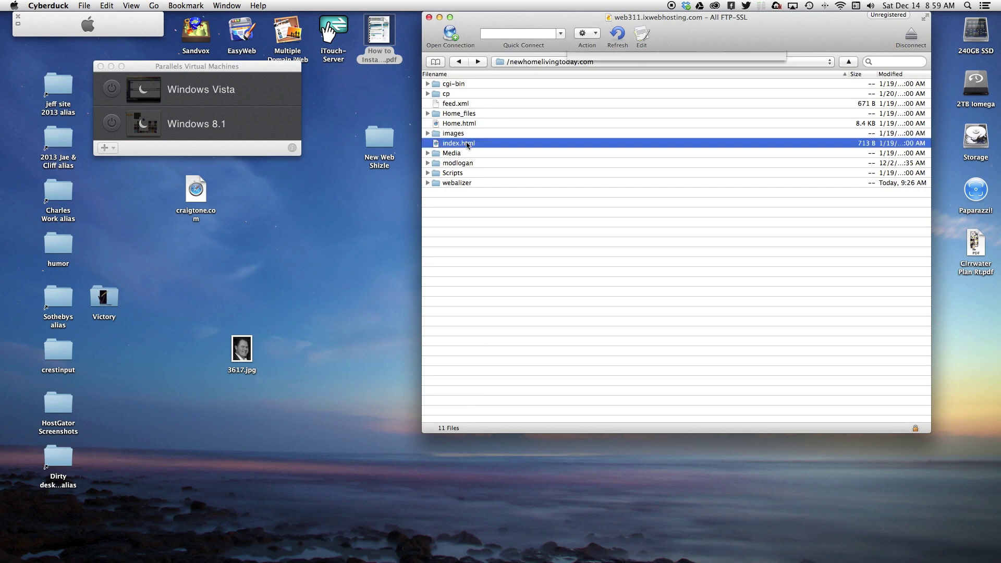
pyautogui.click(761, 106)
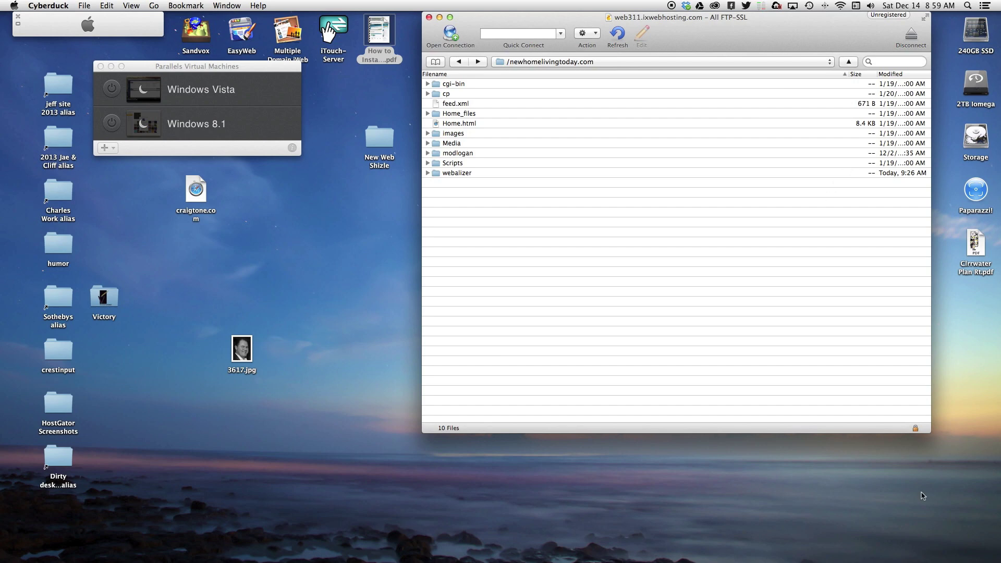
# - Drag all 19 items of the downloaded wordpress folder into the site folder, accepting the certificate
pyautogui.moveTo(918, 560)
pyautogui.click(896, 539)
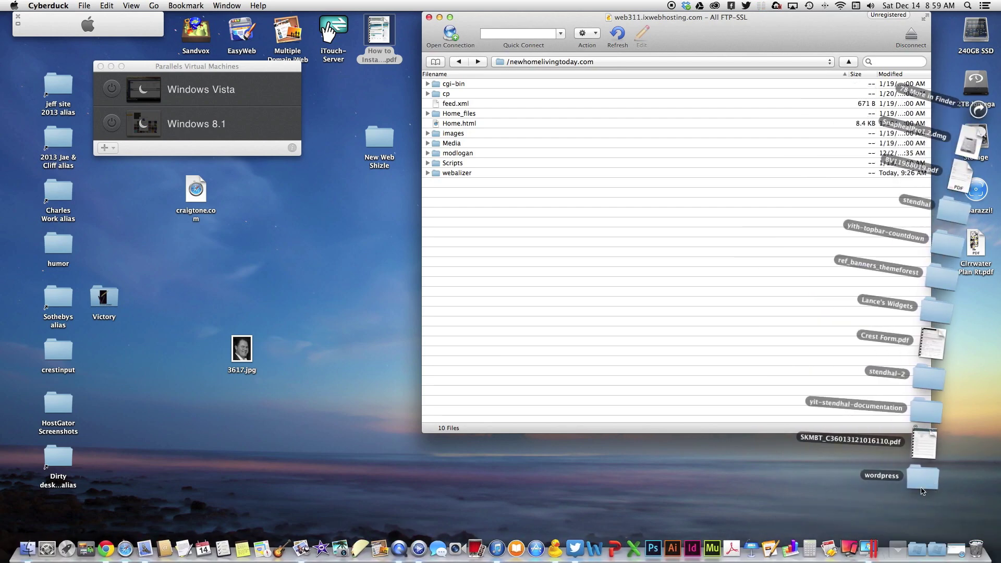
pyautogui.click(924, 481)
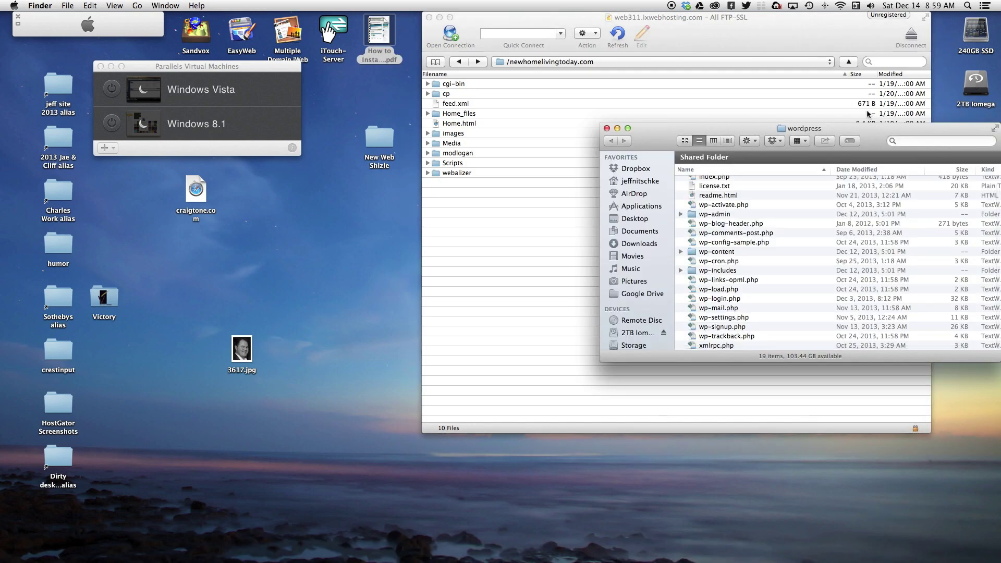
pyautogui.moveTo(874, 147); pyautogui.dragTo(331, 164)
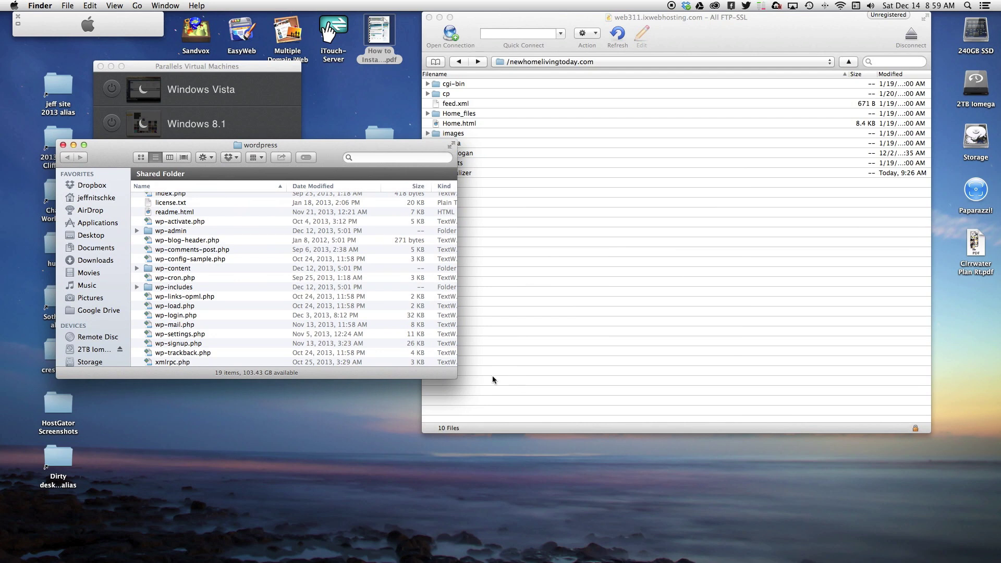
pyautogui.moveTo(456, 376); pyautogui.dragTo(445, 512)
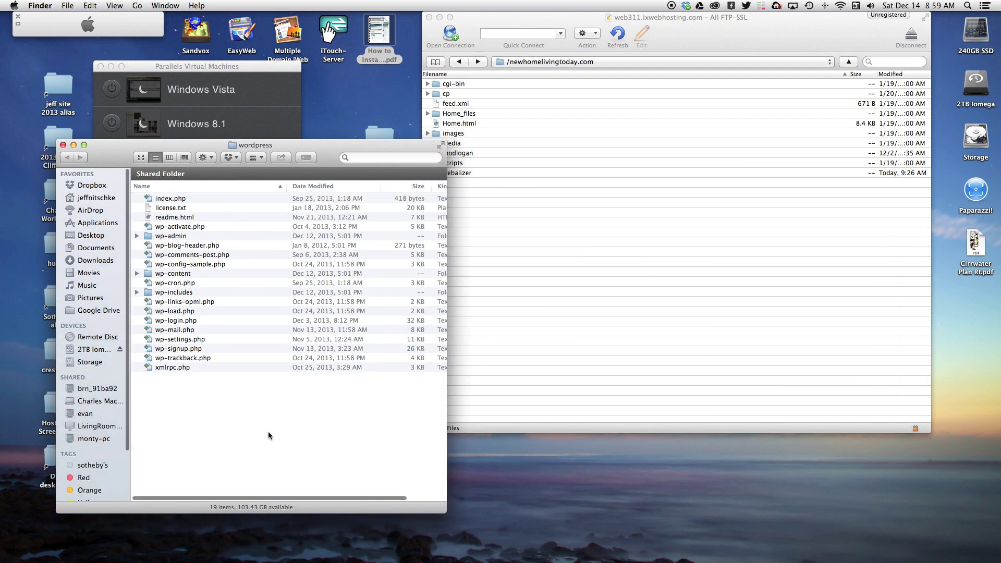
pyautogui.press('super+a')
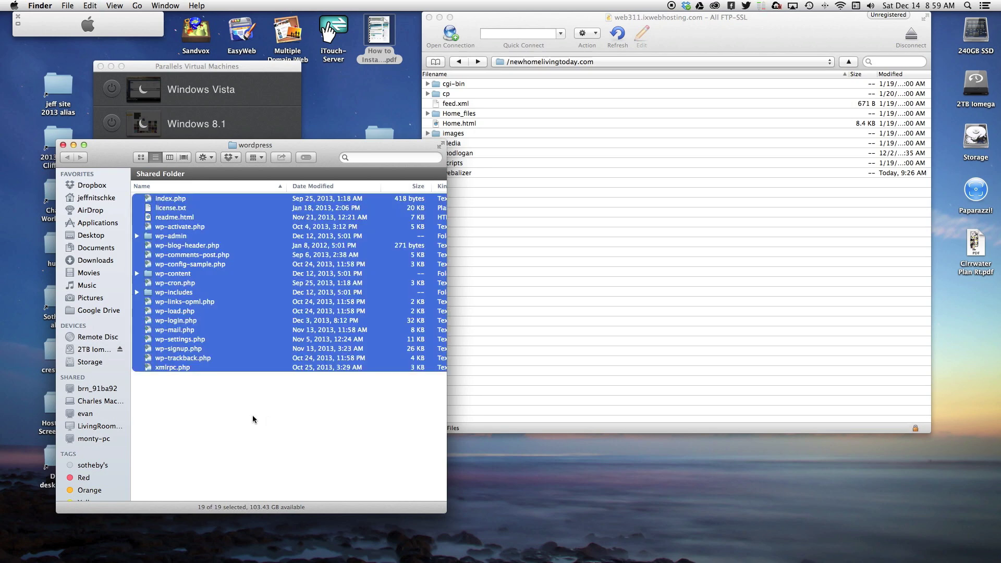
pyautogui.moveTo(155, 253); pyautogui.dragTo(631, 262)
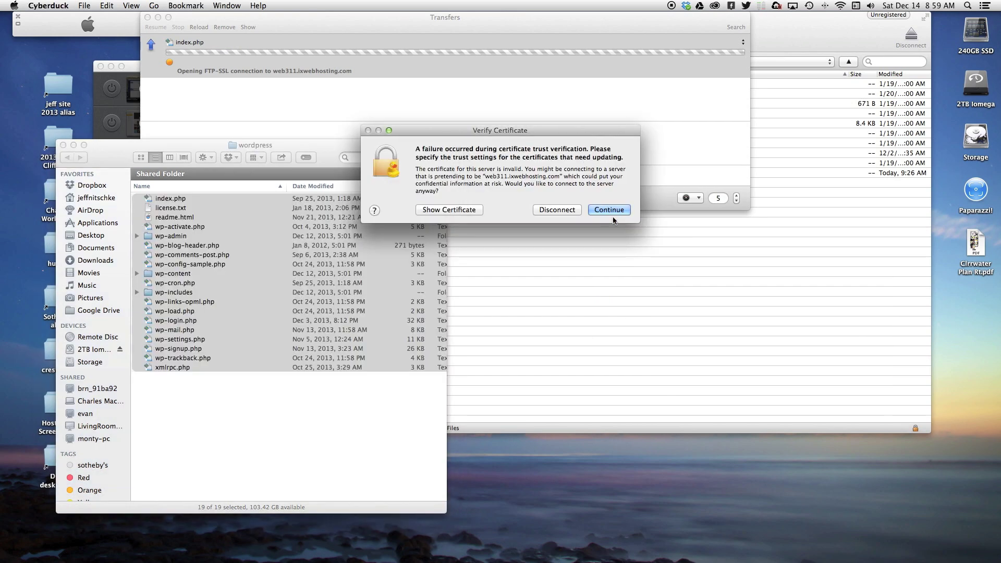
pyautogui.click(615, 210)
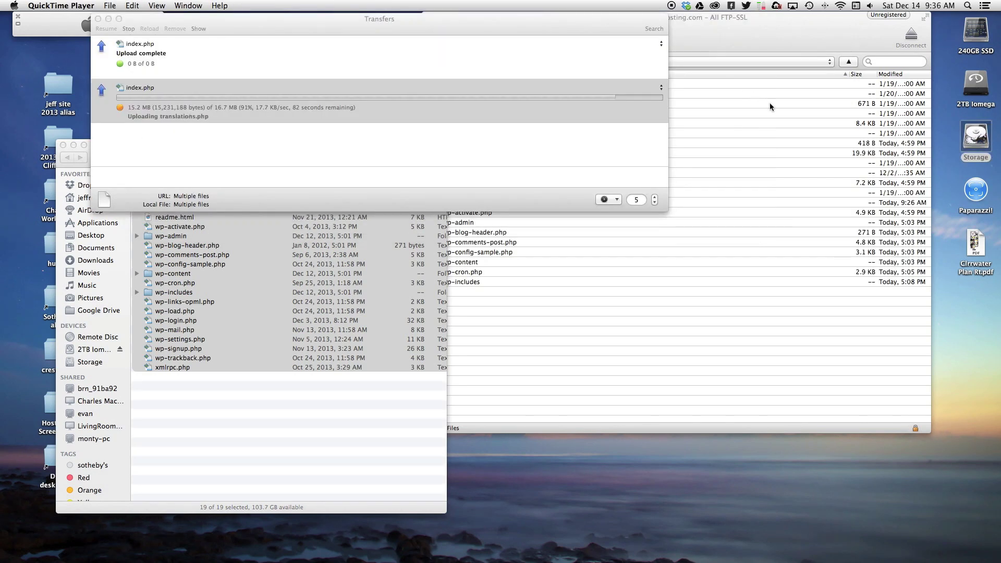
# - Let the 16.7 MB upload complete, then close the Transfers window
pyautogui.moveTo(594, 29); pyautogui.dragTo(624, 27)
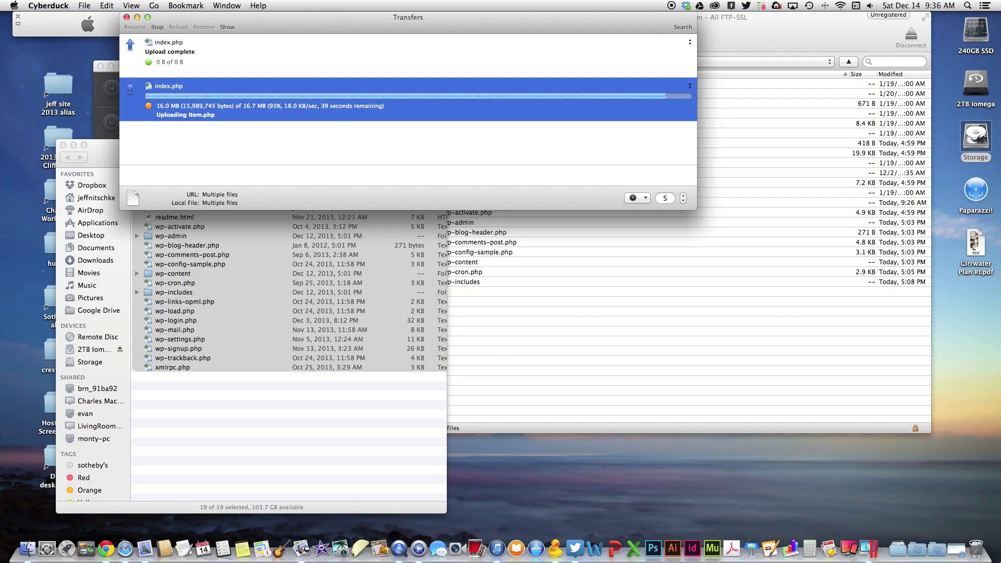
pyautogui.click(950, 542)
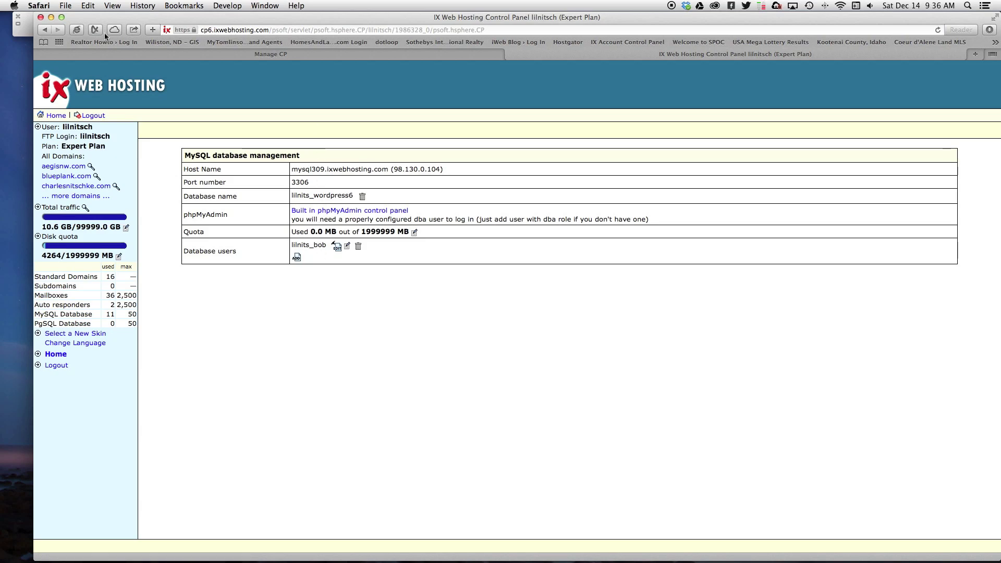
pyautogui.click(51, 17)
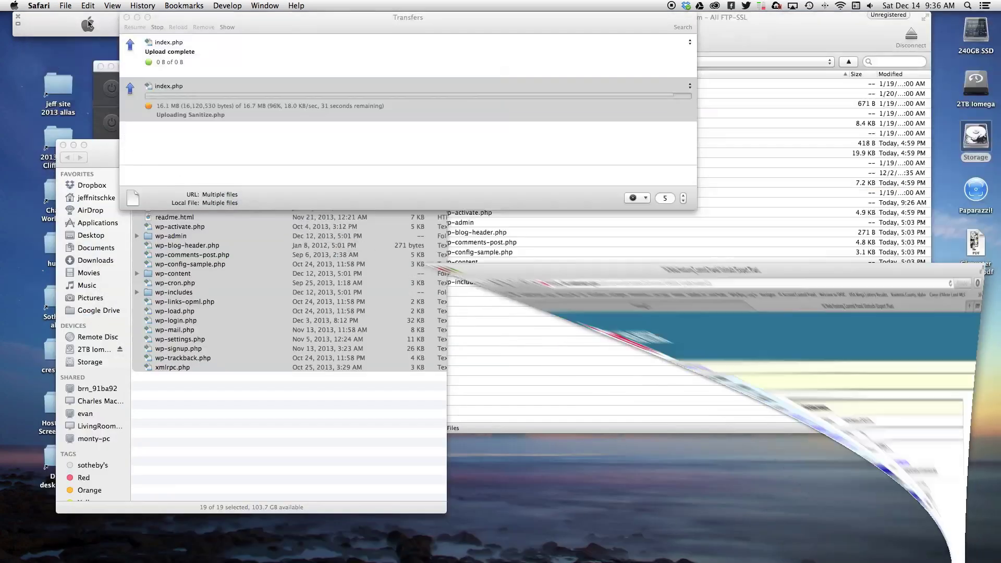
pyautogui.click(446, 19)
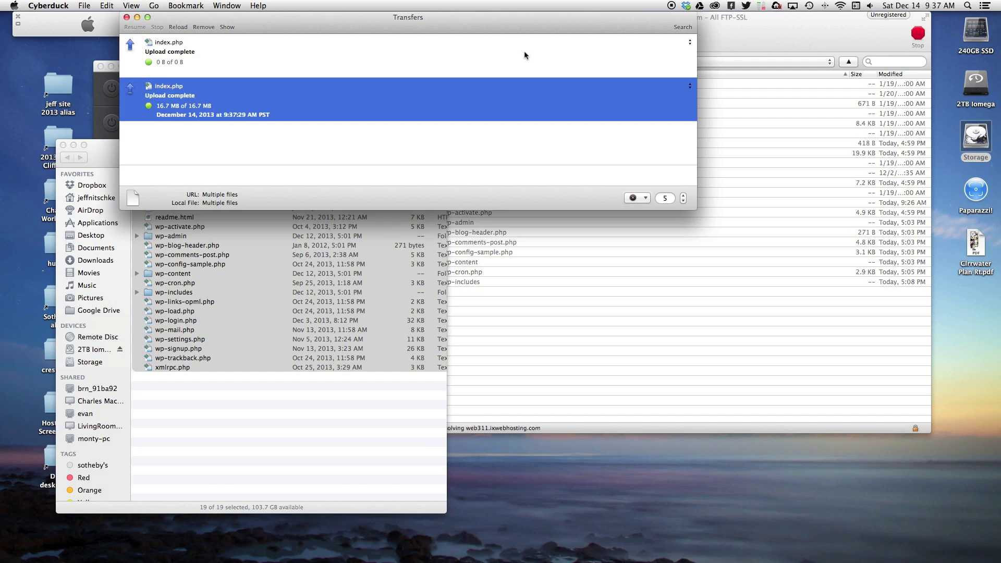
pyautogui.moveTo(118, 32)
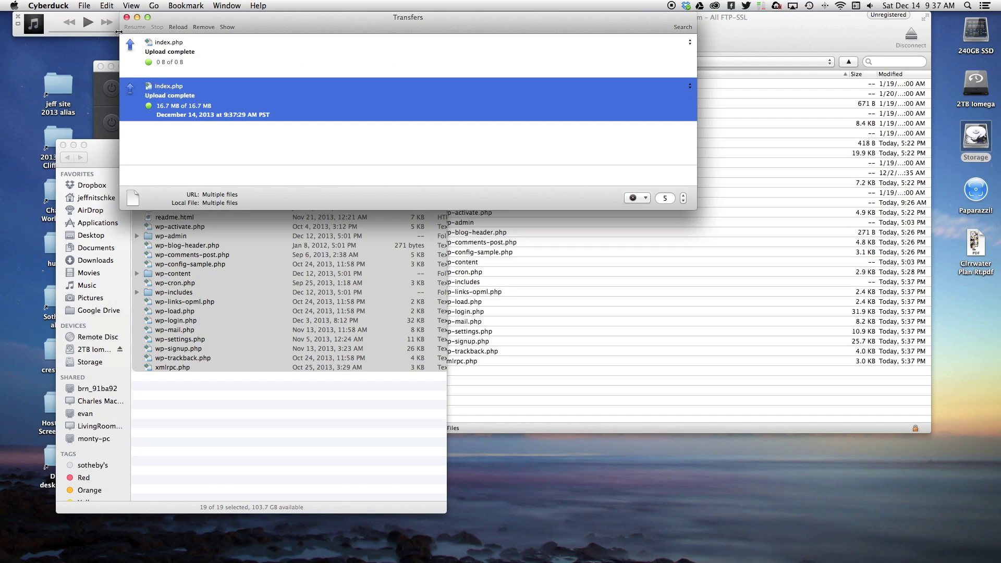
pyautogui.click(126, 17)
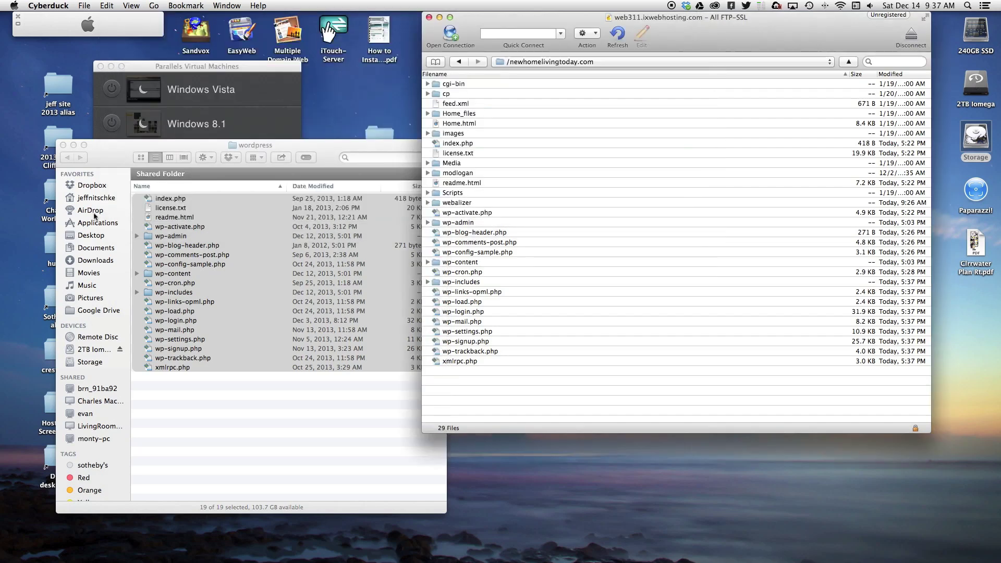
# - Close Finder and Cyberduck, load newhomelivingtoday.com in a new Safari window, and start creating wp-config.php
pyautogui.click(63, 145)
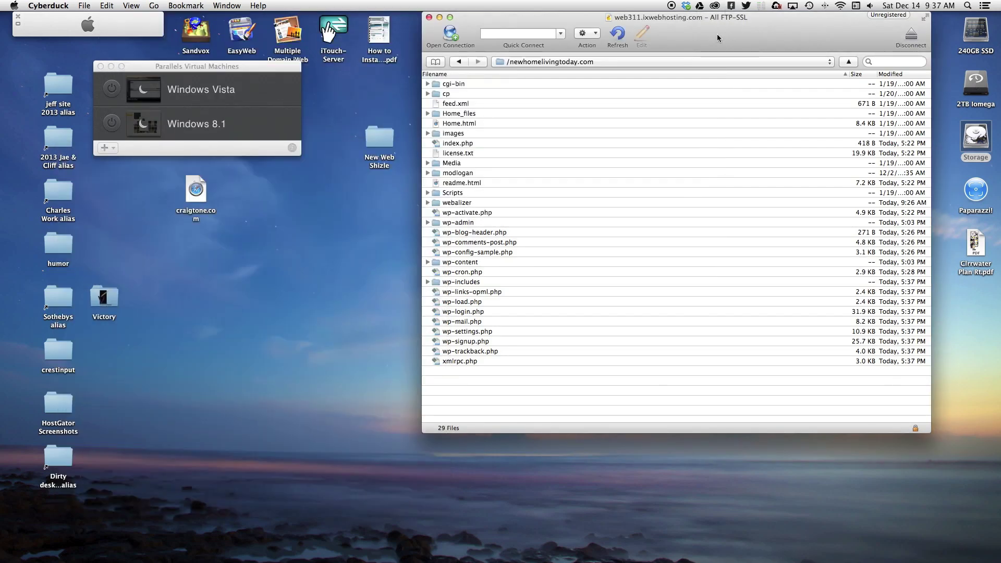
pyautogui.click(429, 18)
pyautogui.moveTo(563, 552)
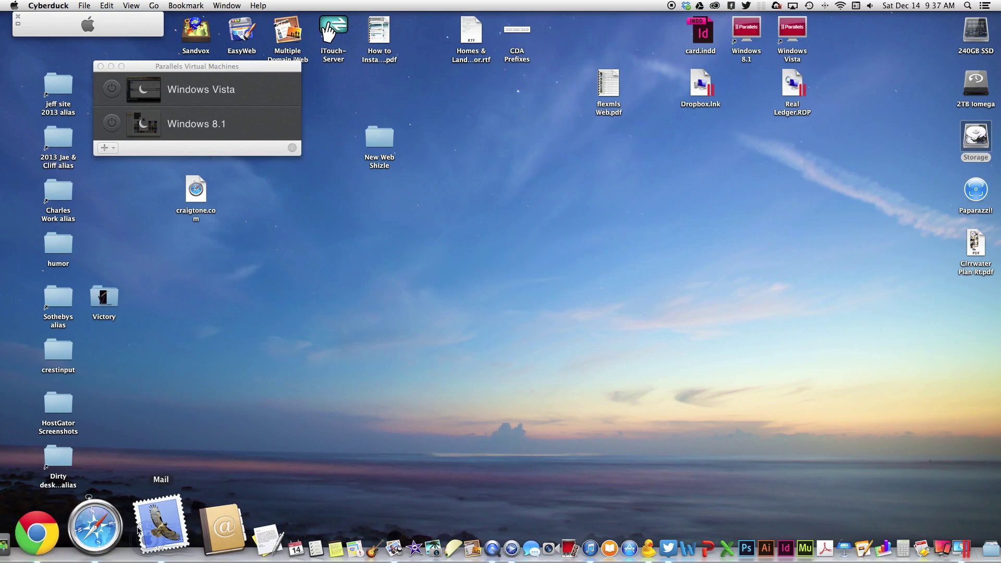
pyautogui.rightClick(138, 529)
pyautogui.click(174, 425)
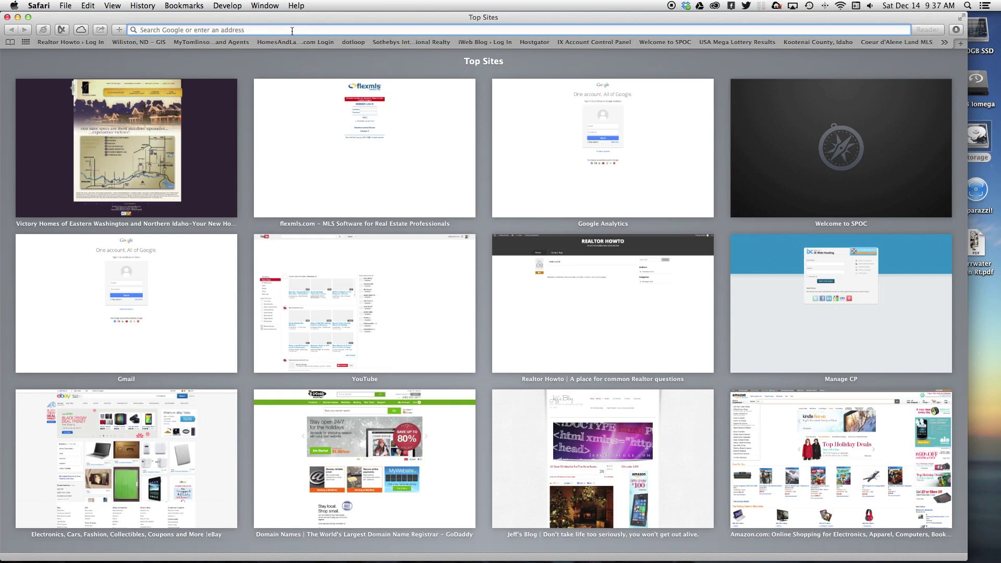
pyautogui.write('new')
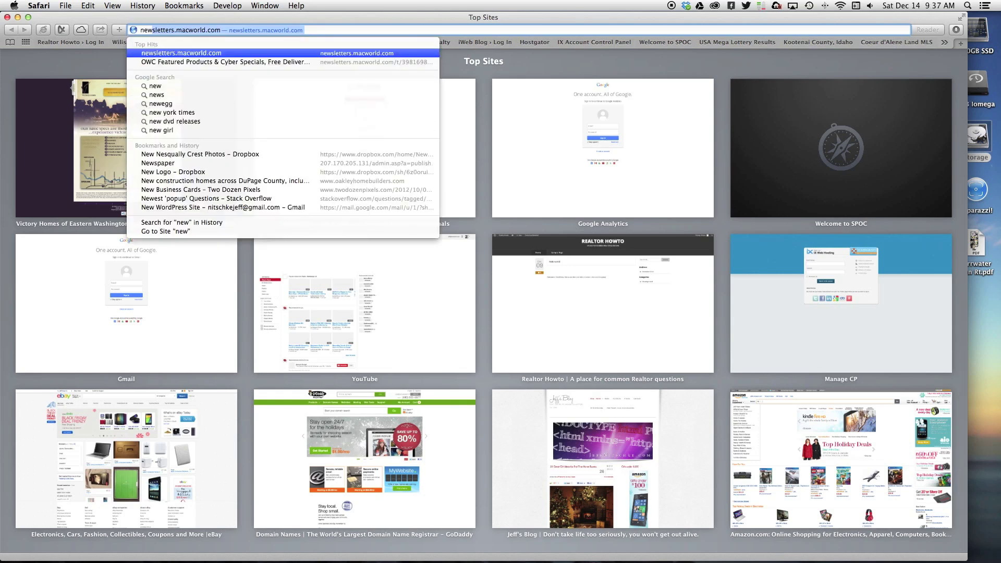
pyautogui.write('home')
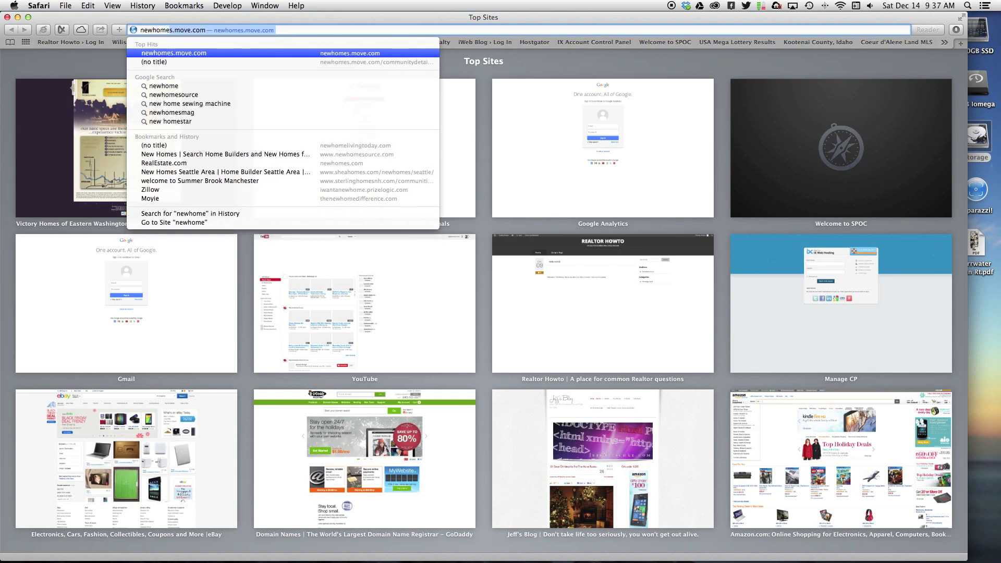
pyautogui.write('livingtoday')
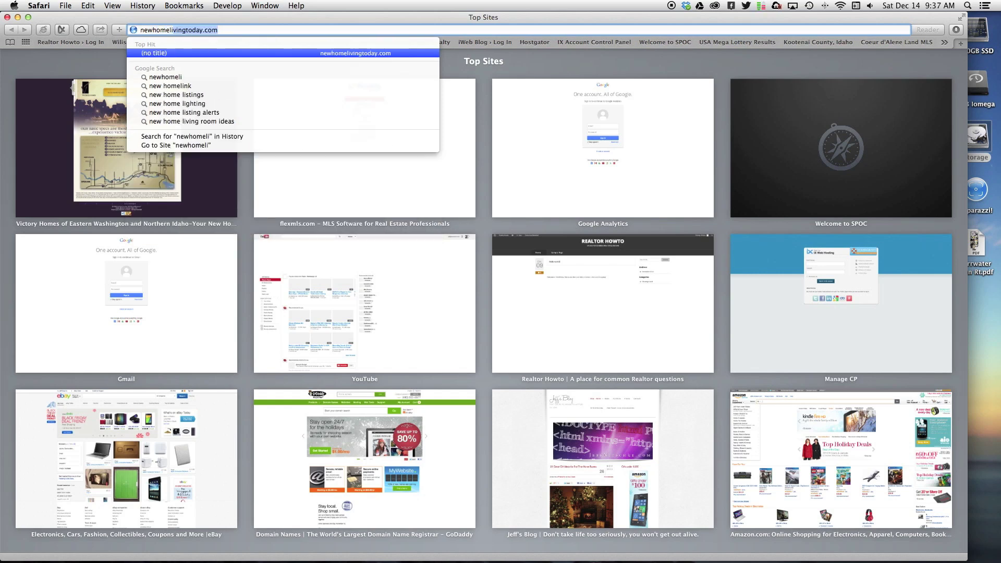
pyautogui.press('Return')
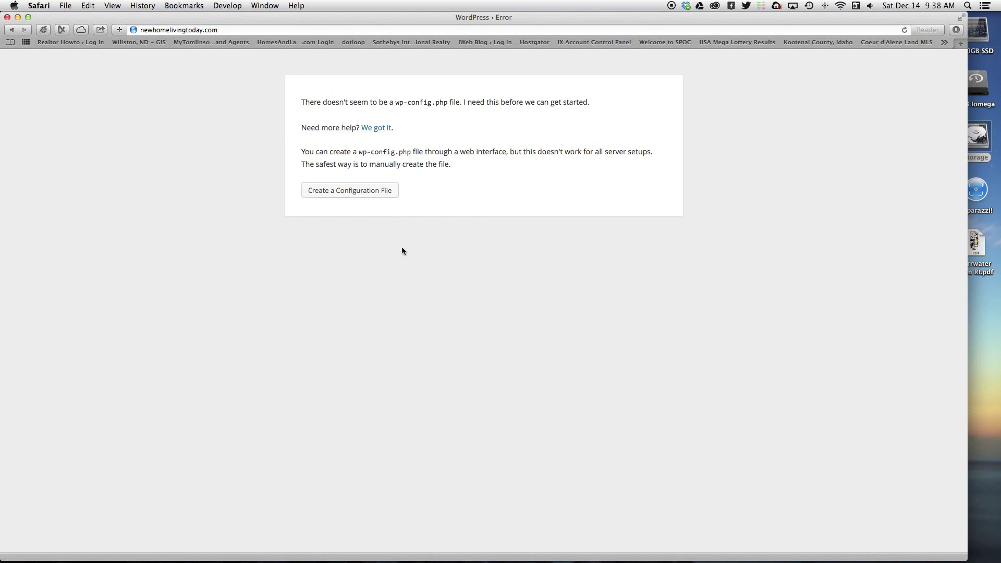
pyautogui.click(369, 194)
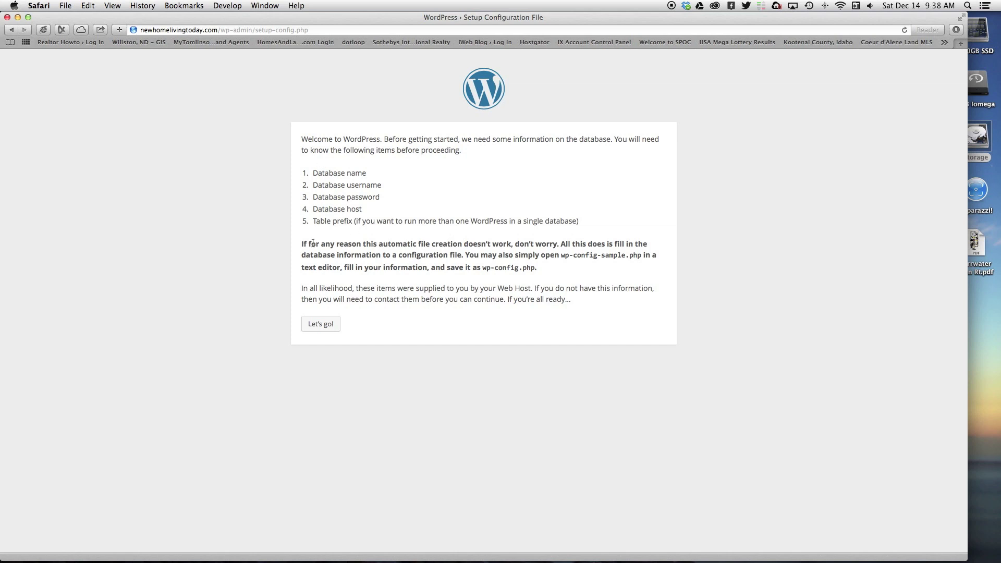
# - Proceed from the configuration error page to WordPress's database connection form
pyautogui.click(311, 325)
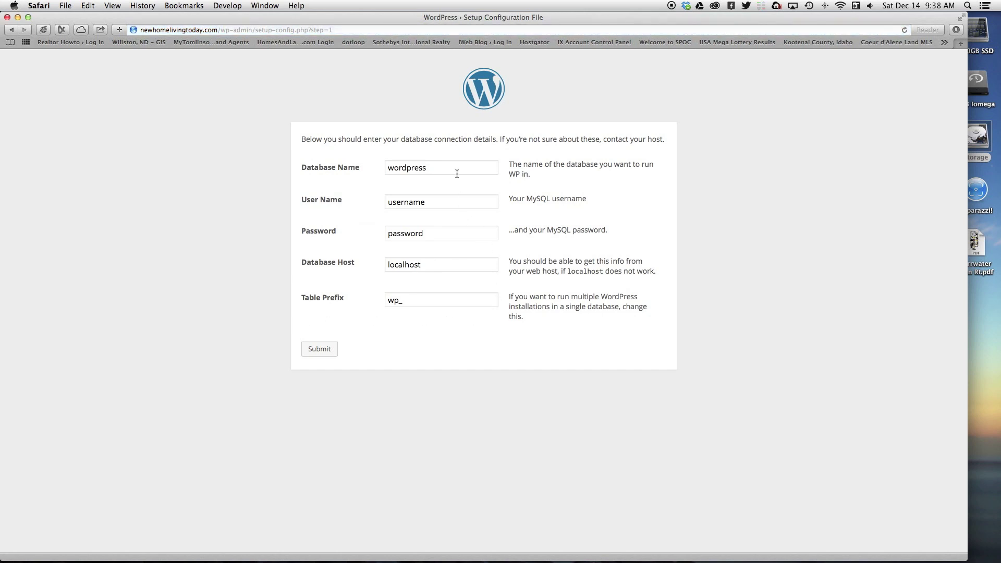
# - Copy the hosting database name from the IX control panel into the Database Name field
pyautogui.moveTo(886, 557)
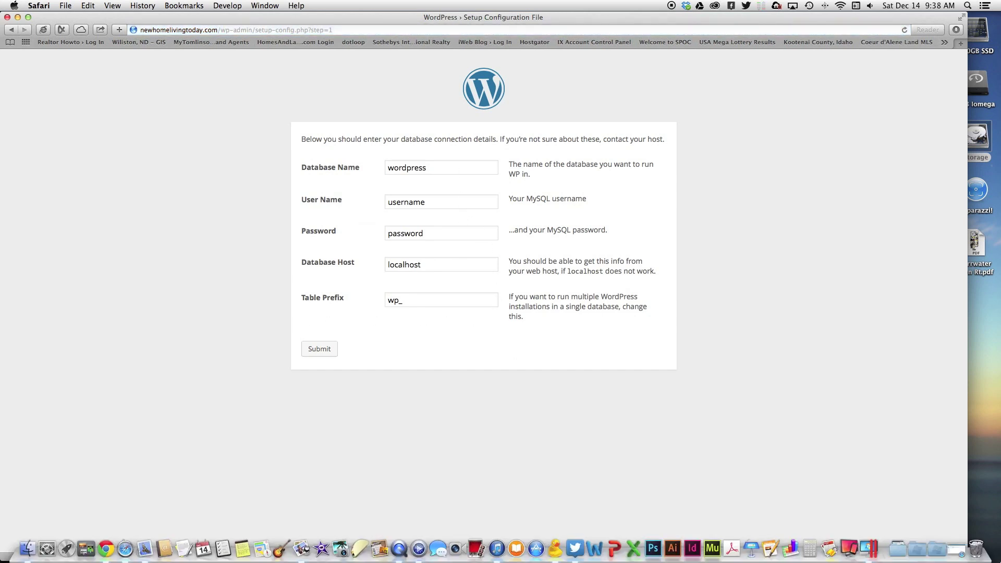
pyautogui.click(961, 542)
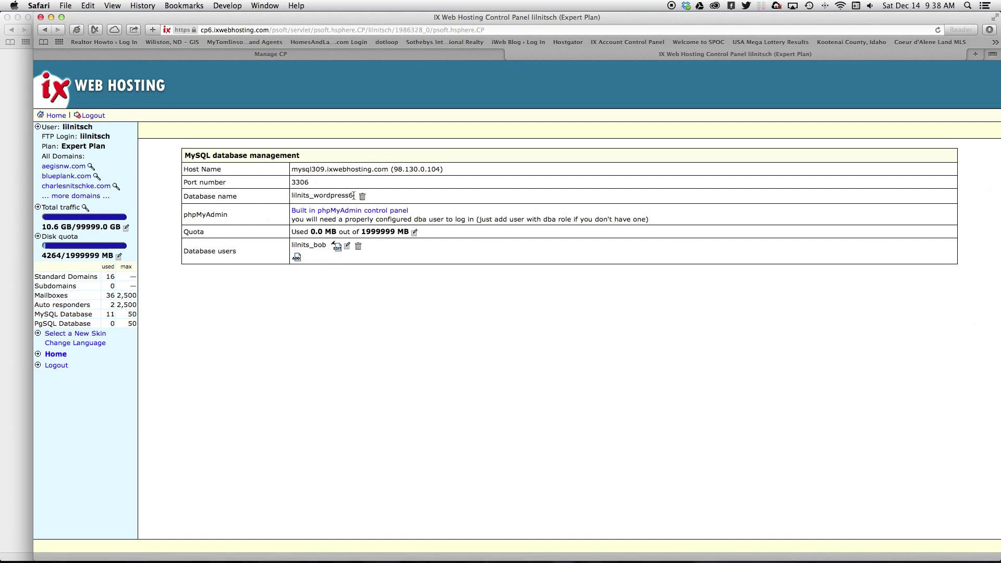
pyautogui.moveTo(354, 195); pyautogui.dragTo(290, 195)
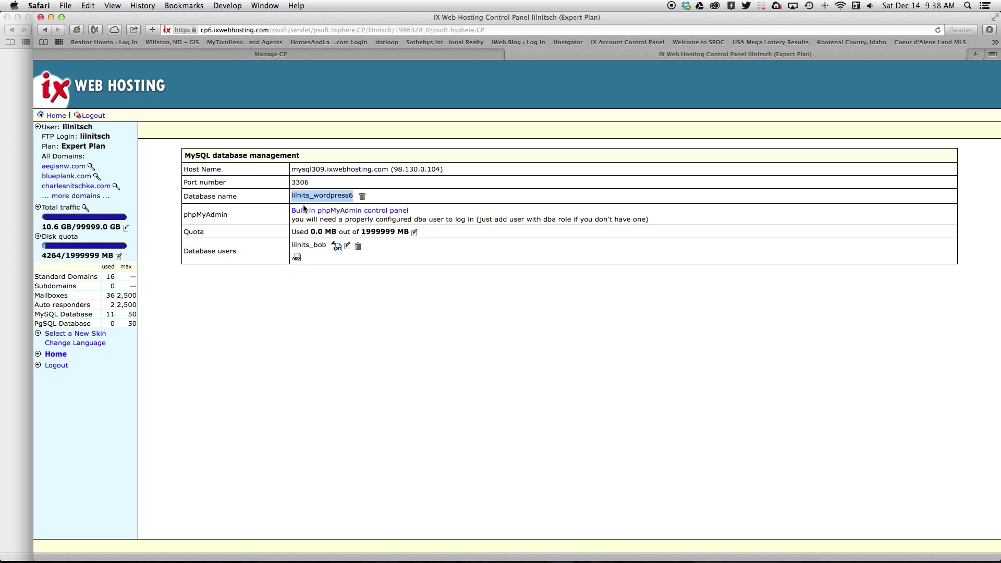
pyautogui.press('super+c')
pyautogui.moveTo(313, 21); pyautogui.dragTo(627, 88)
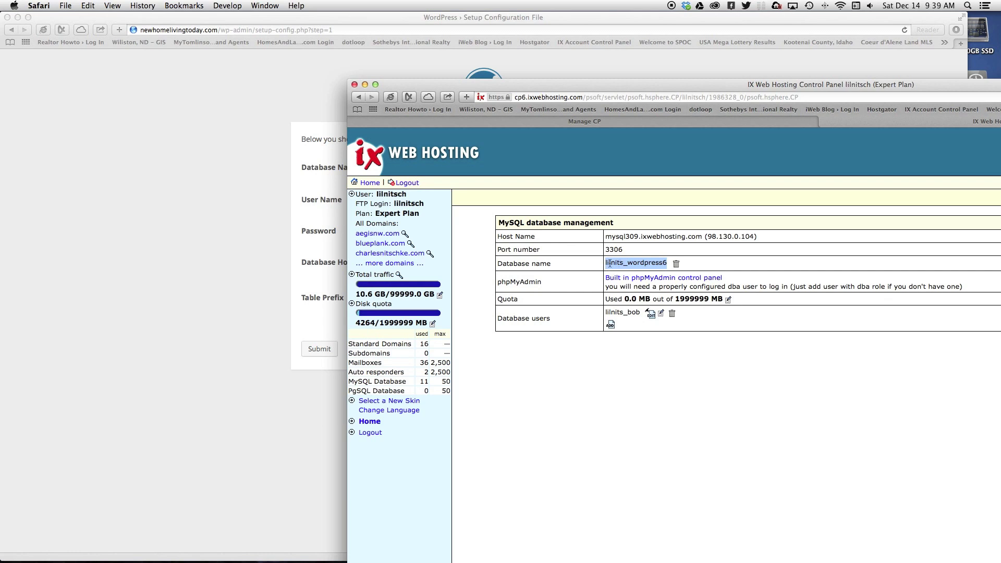
pyautogui.click(238, 285)
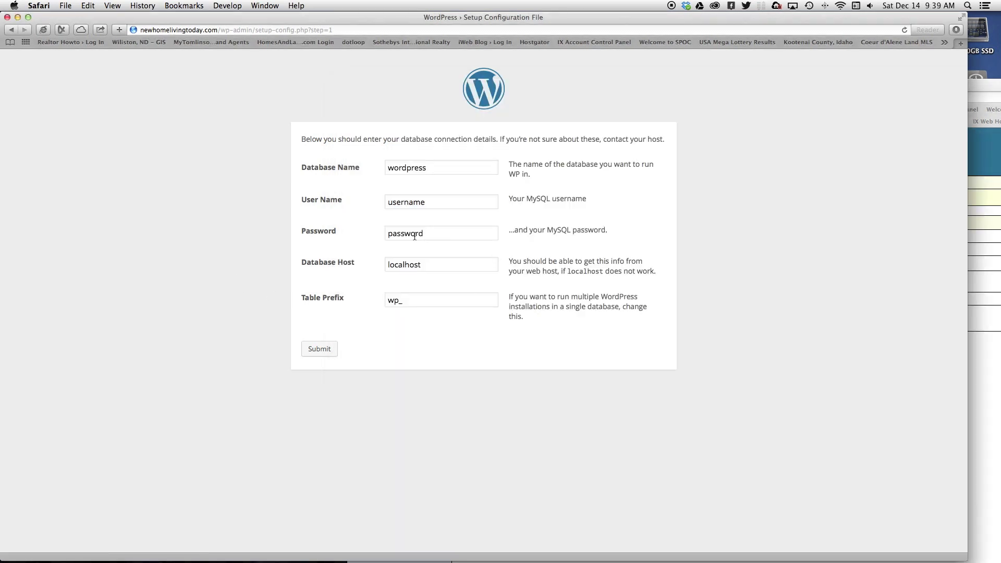
pyautogui.click(427, 167)
pyautogui.doubleClick(421, 168)
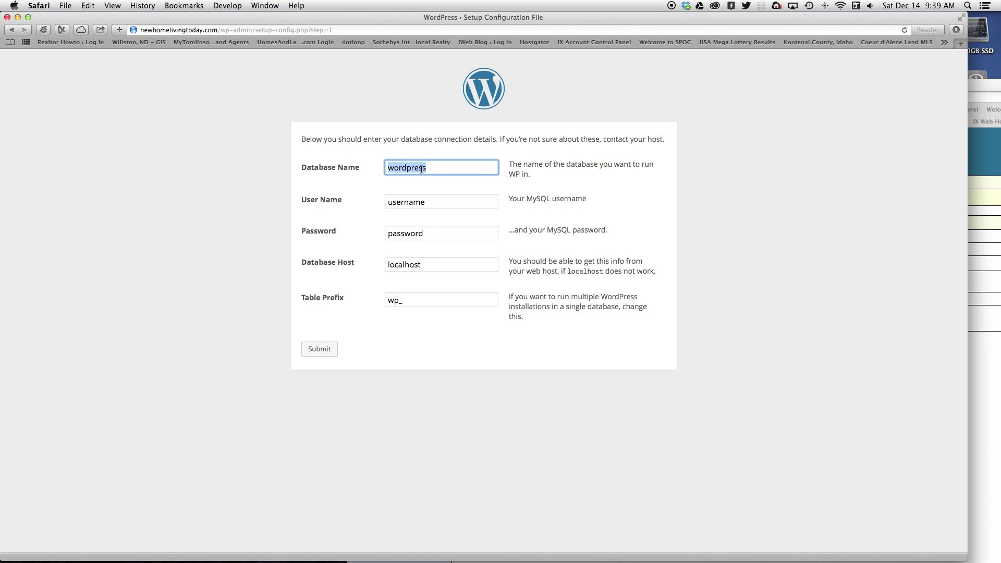
pyautogui.press('super+v')
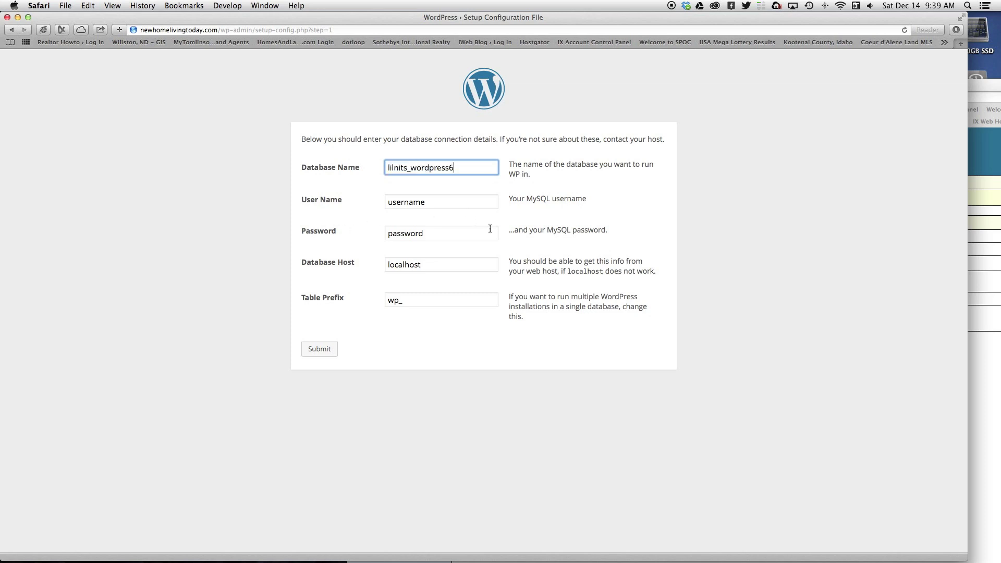
# - Fill in the database user name from the control panel and enter the database password
pyautogui.click(979, 401)
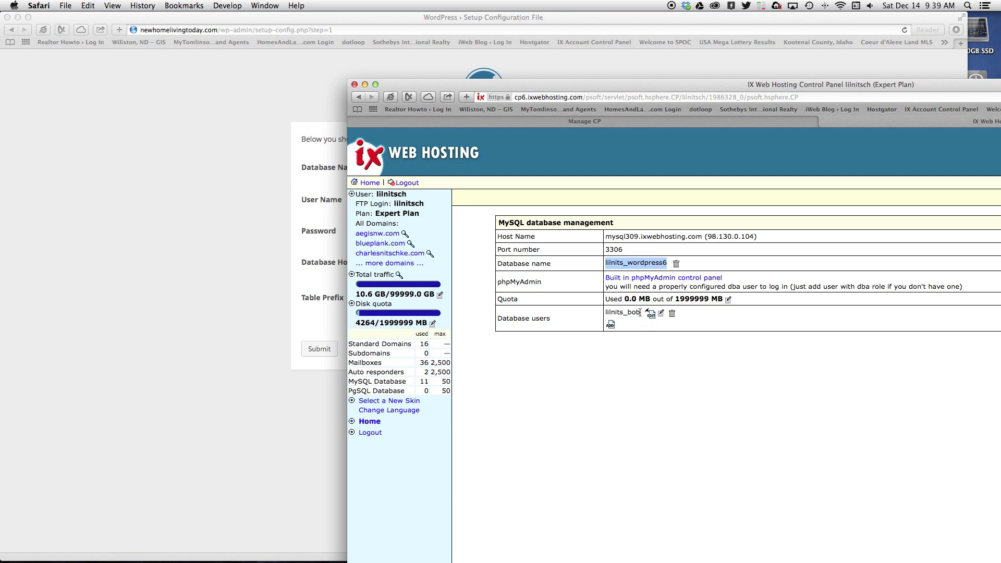
pyautogui.moveTo(640, 313); pyautogui.dragTo(604, 312)
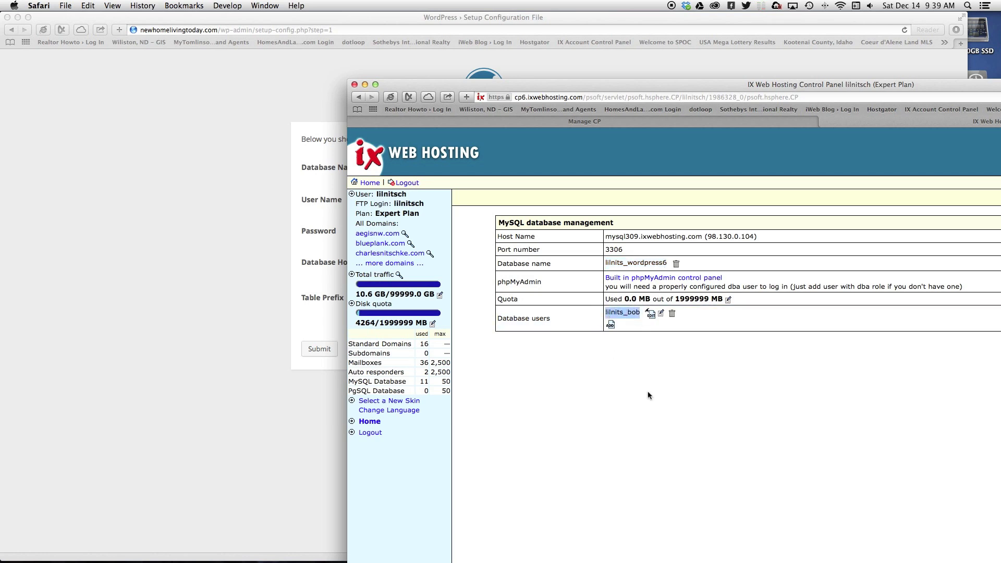
pyautogui.click(226, 348)
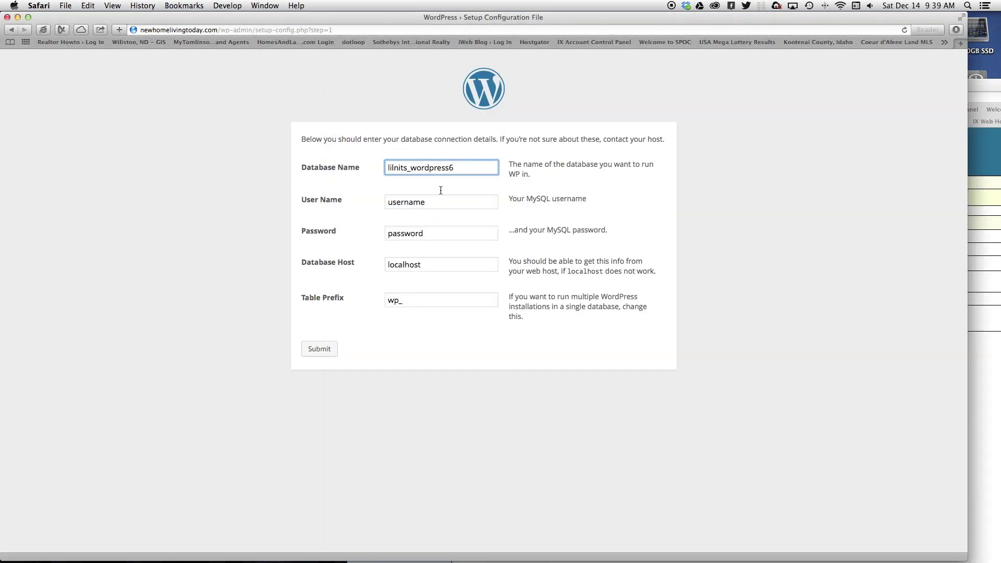
pyautogui.click(429, 201)
pyautogui.doubleClick(430, 201)
pyautogui.press('super+v')
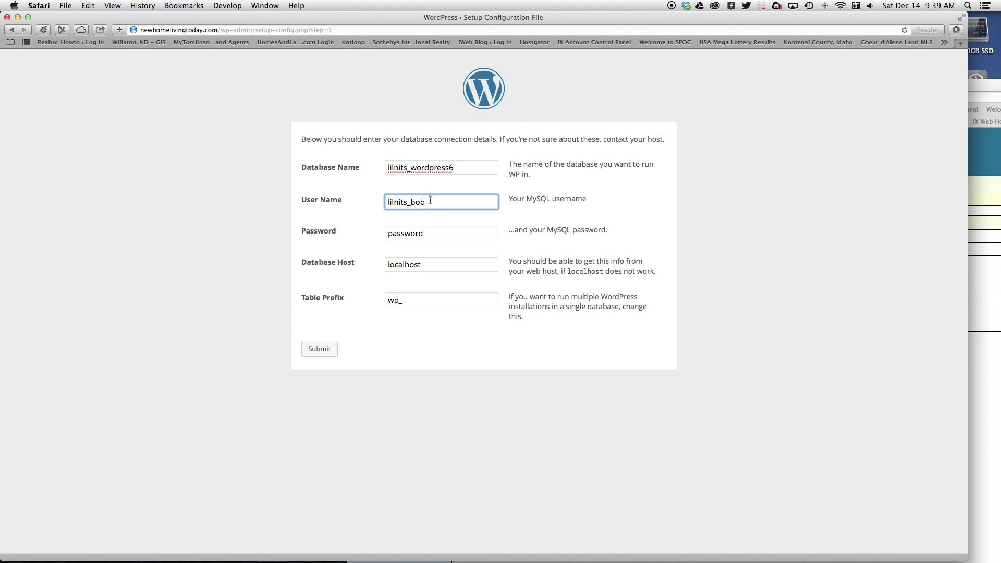
pyautogui.click(420, 232)
pyautogui.doubleClick(420, 232)
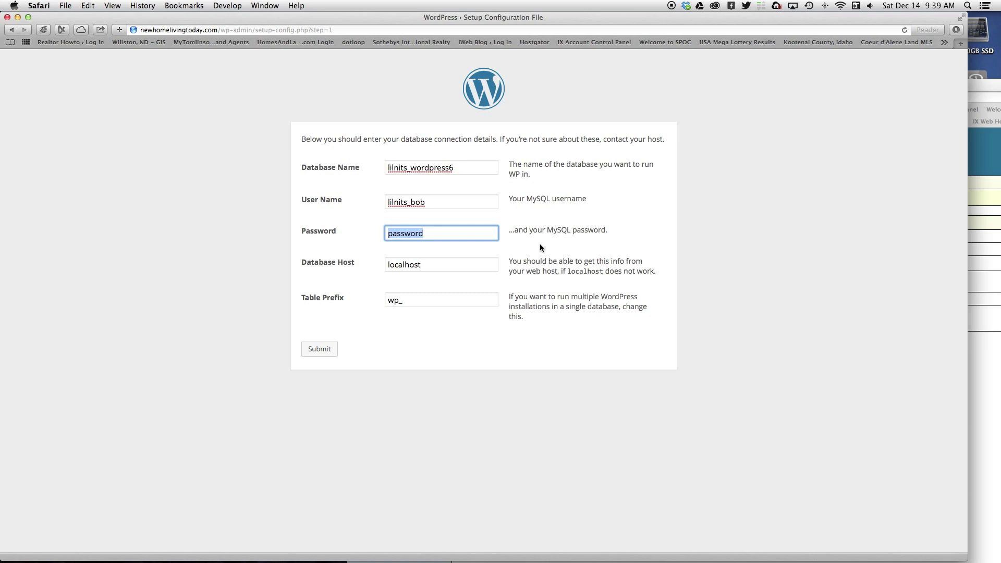
pyautogui.write('YourPassword')
# - Set Database Host to mysql309.ixwebhosting.com and submit the connection details
pyautogui.click(419, 265)
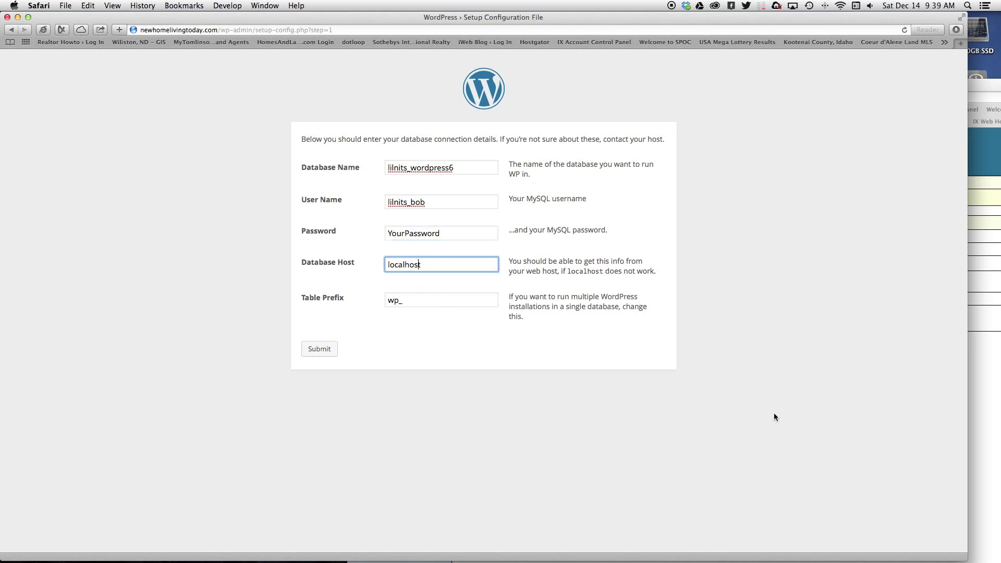
pyautogui.click(985, 403)
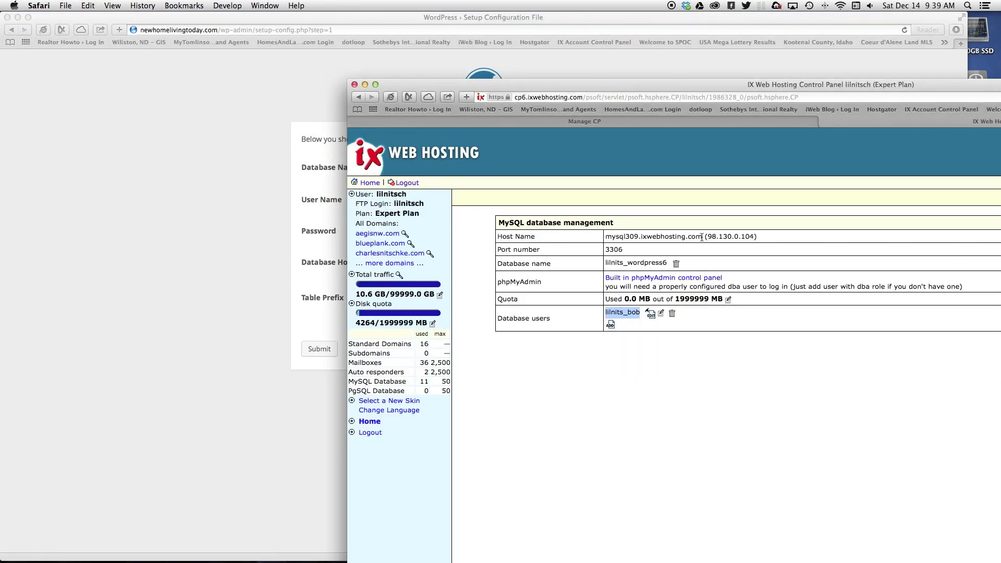
pyautogui.moveTo(701, 237); pyautogui.dragTo(605, 237)
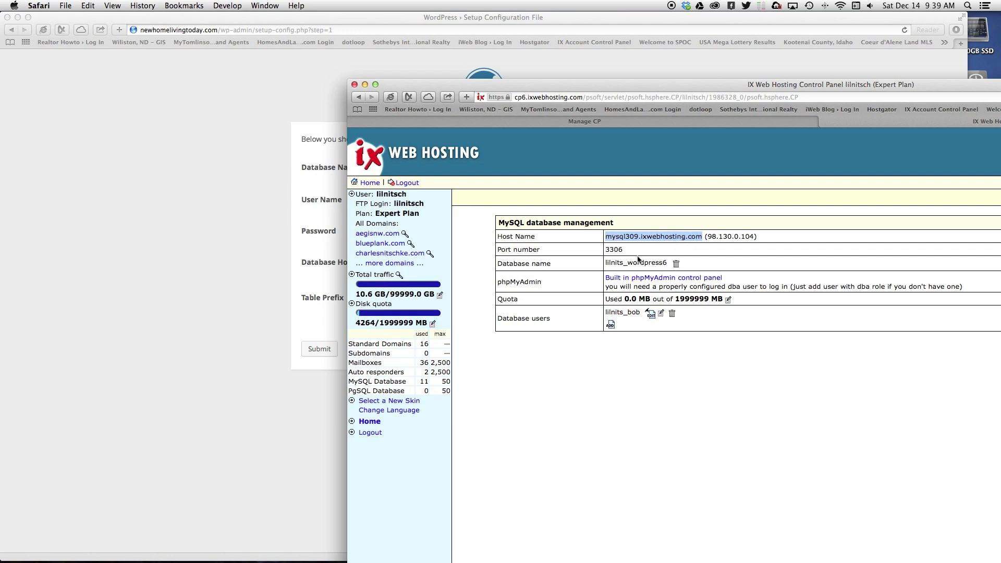
pyautogui.press('super+c')
pyautogui.click(104, 243)
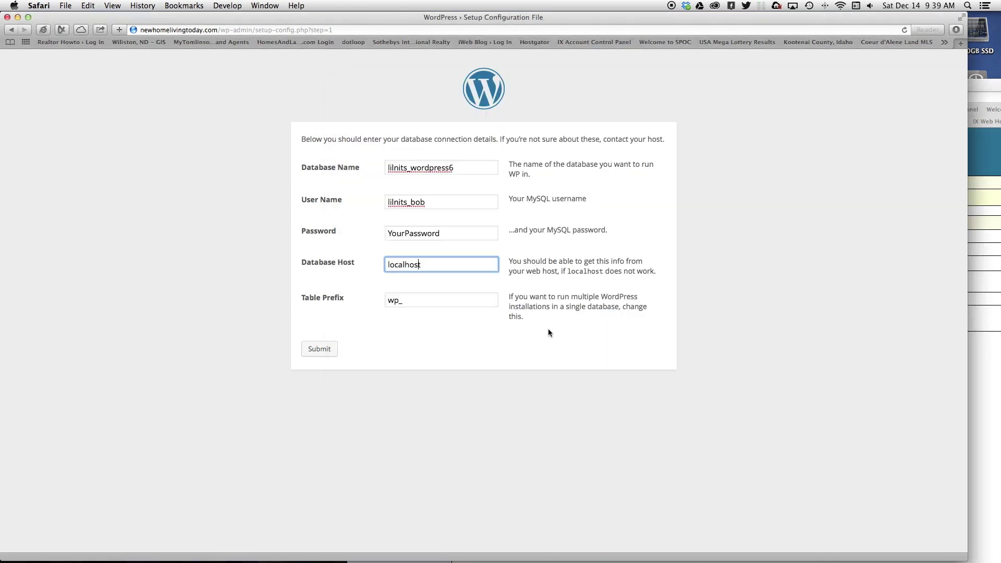
pyautogui.doubleClick(431, 264)
pyautogui.press('super+v')
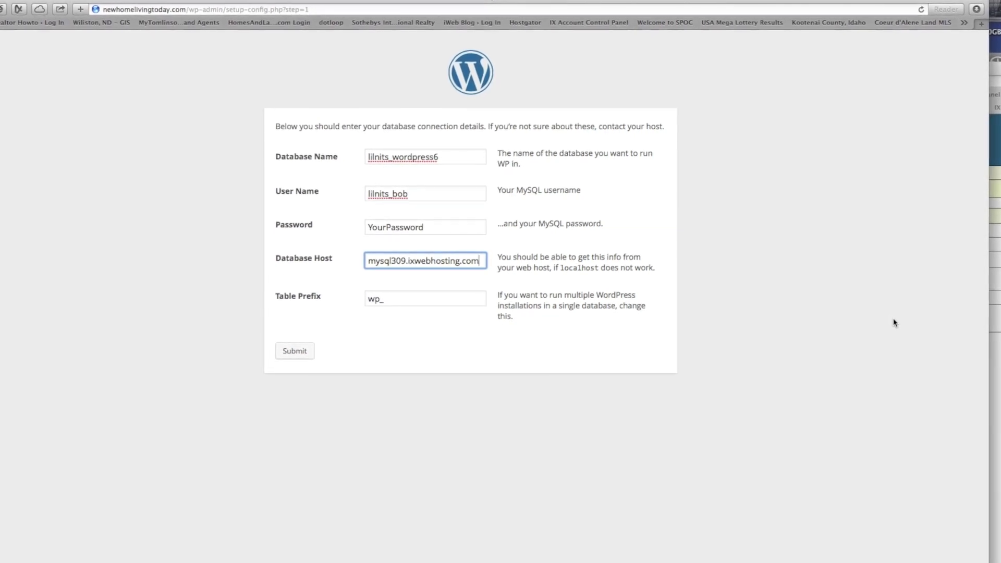
pyautogui.press('Return')
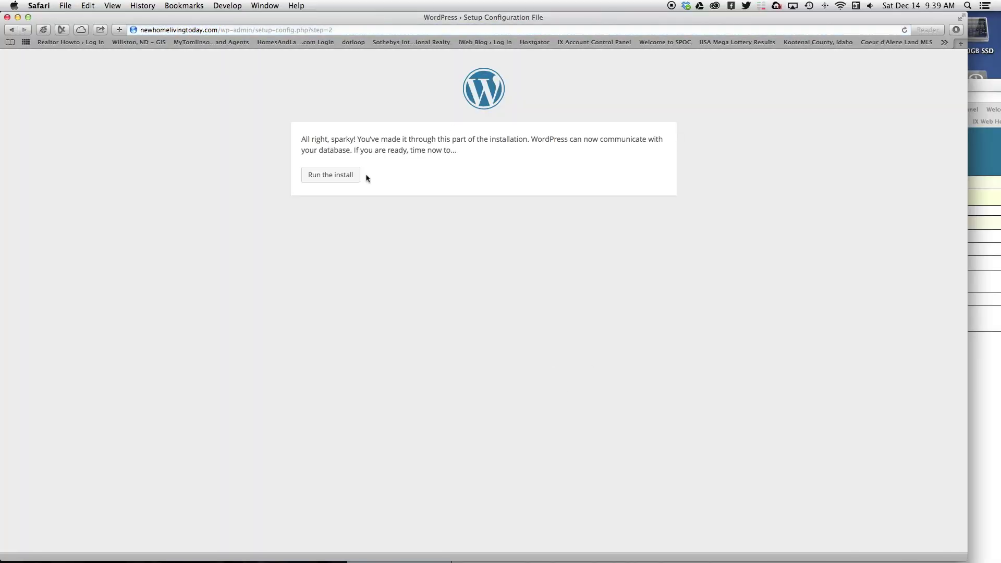
# - Start the install, titling the site 'New Home Living Today' and entering an admin username
pyautogui.click(328, 176)
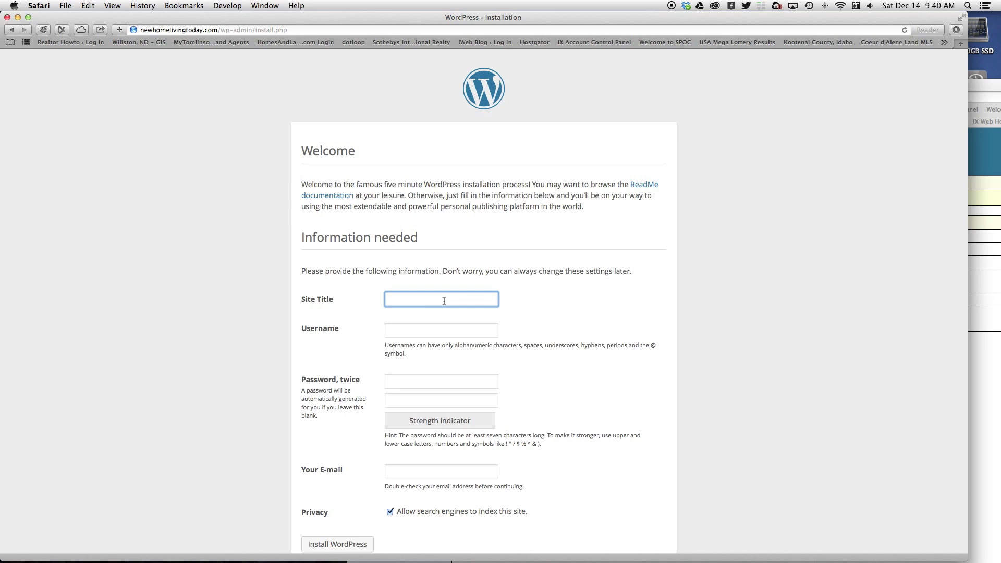
pyautogui.write('New Home Living Today')
pyautogui.click(418, 336)
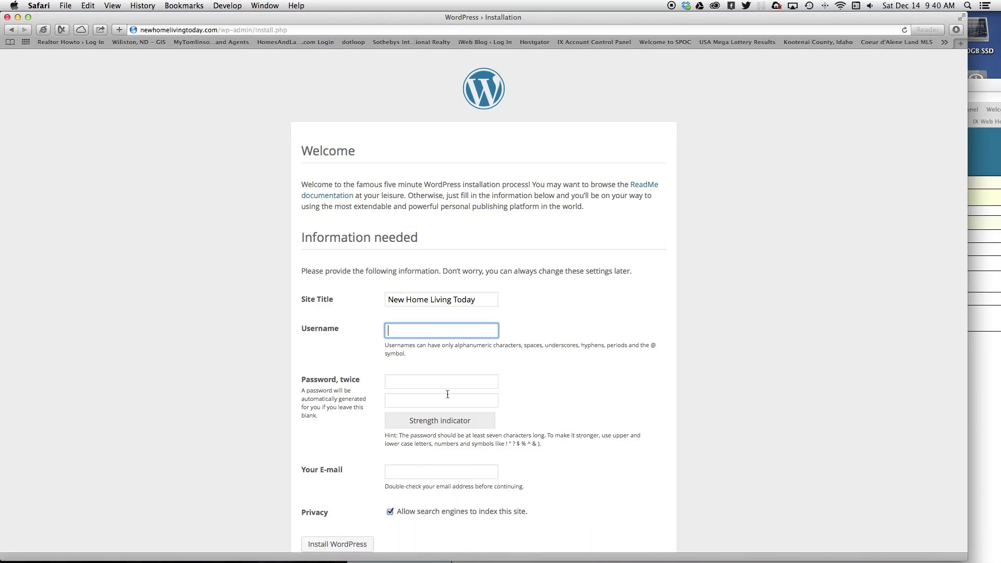
pyautogui.write('UserName')
# - Set and confirm the admin password, then revisit the e-mail and username fields
pyautogui.click(413, 382)
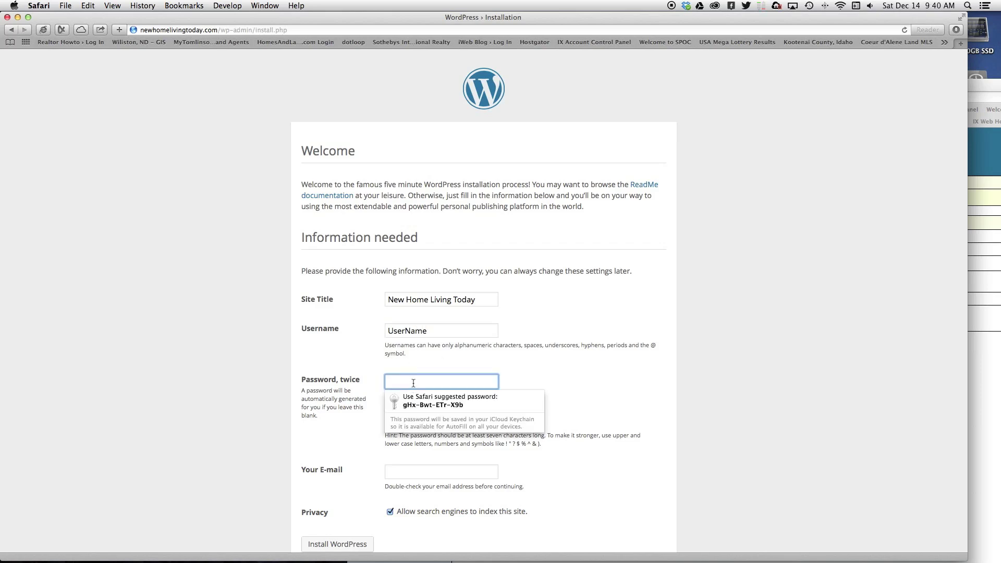
pyautogui.write('pass')
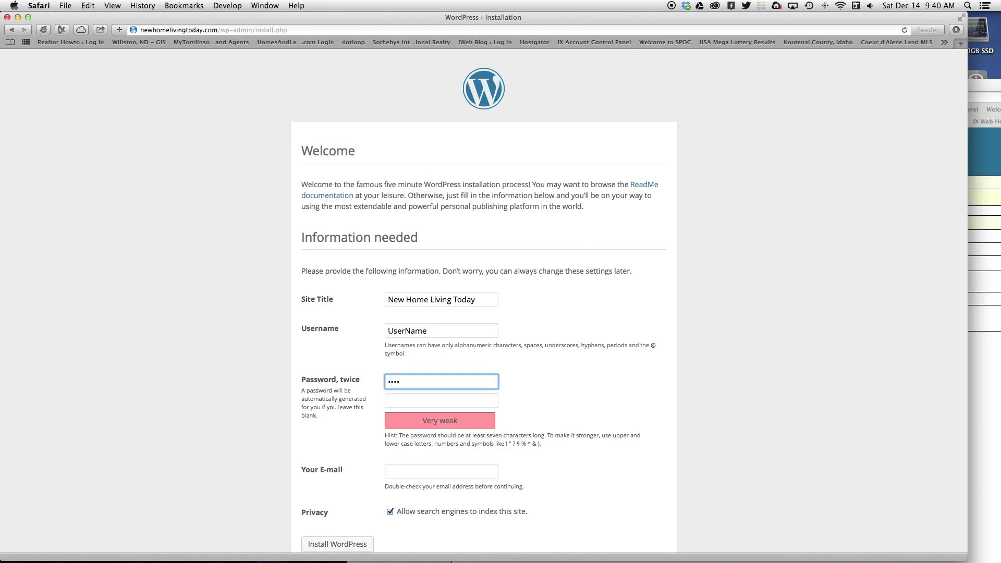
pyautogui.press('BackSpace')
pyautogui.press('BackSpace')
pyautogui.press('BackSpace')
pyautogui.press('BackSpace')
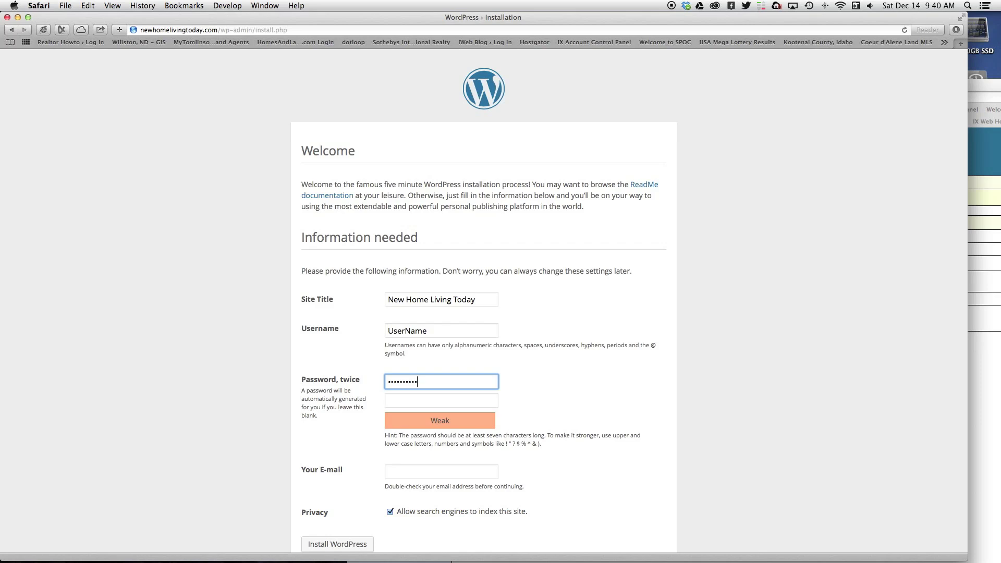
pyautogui.moveTo(424, 380); pyautogui.dragTo(318, 379)
pyautogui.write('••')
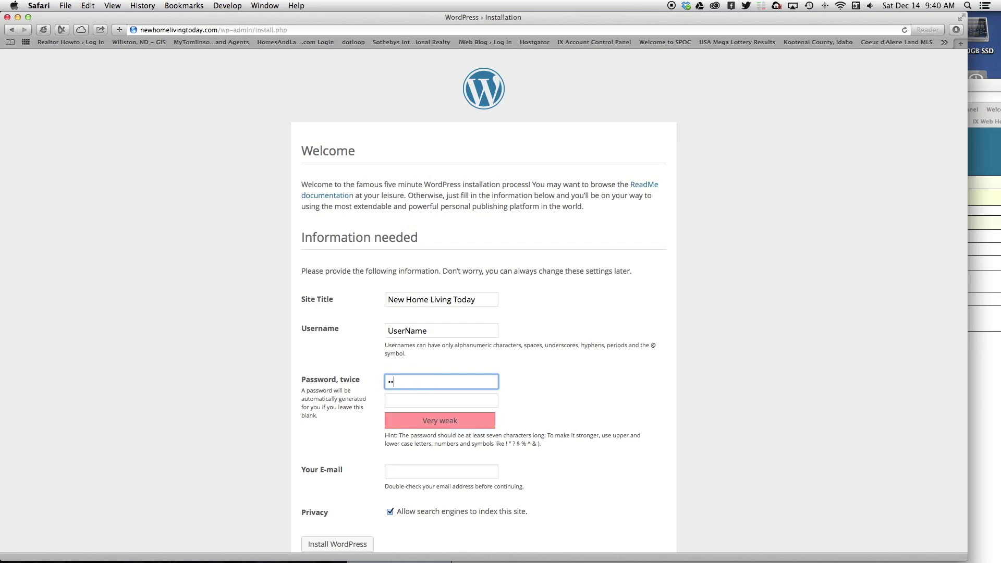
pyautogui.write('••••••••')
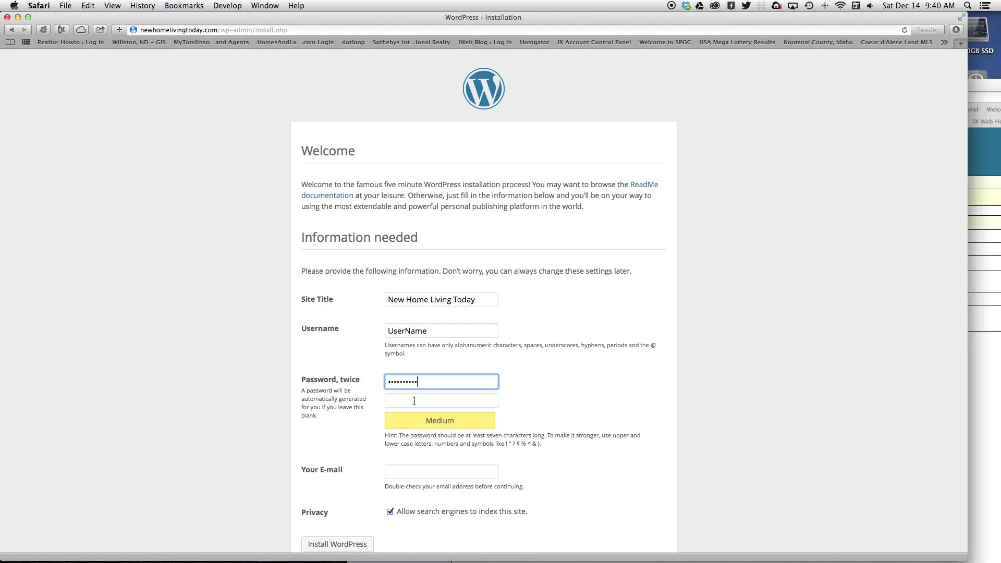
pyautogui.click(413, 401)
pyautogui.write('••')
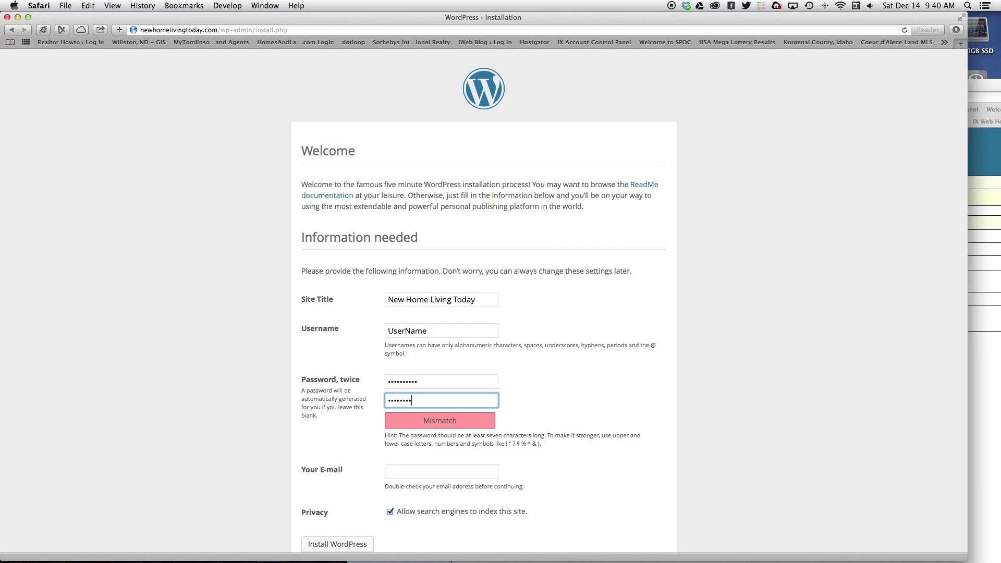
pyautogui.write('••••••••')
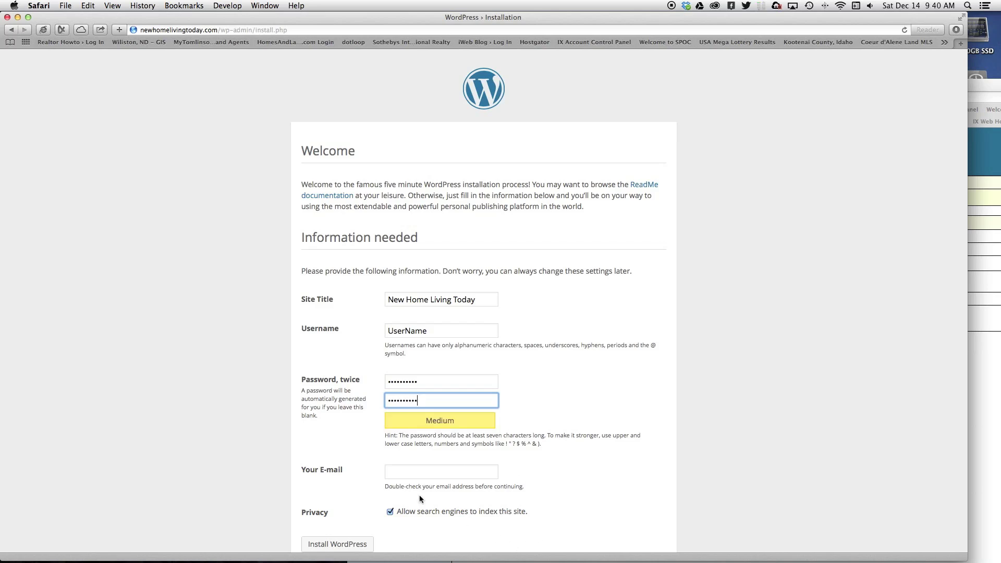
pyautogui.click(411, 471)
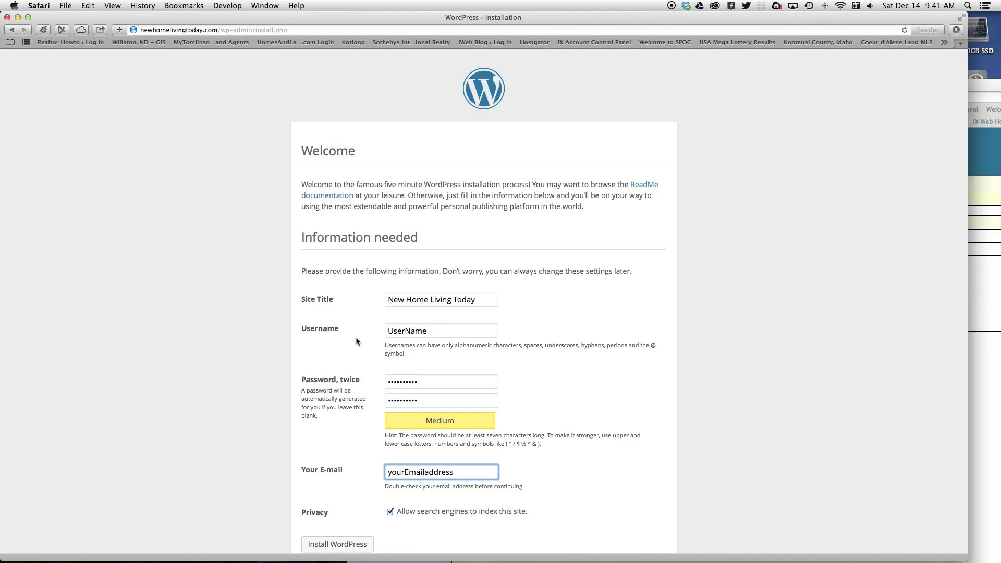
pyautogui.click(421, 331)
pyautogui.doubleClick(421, 331)
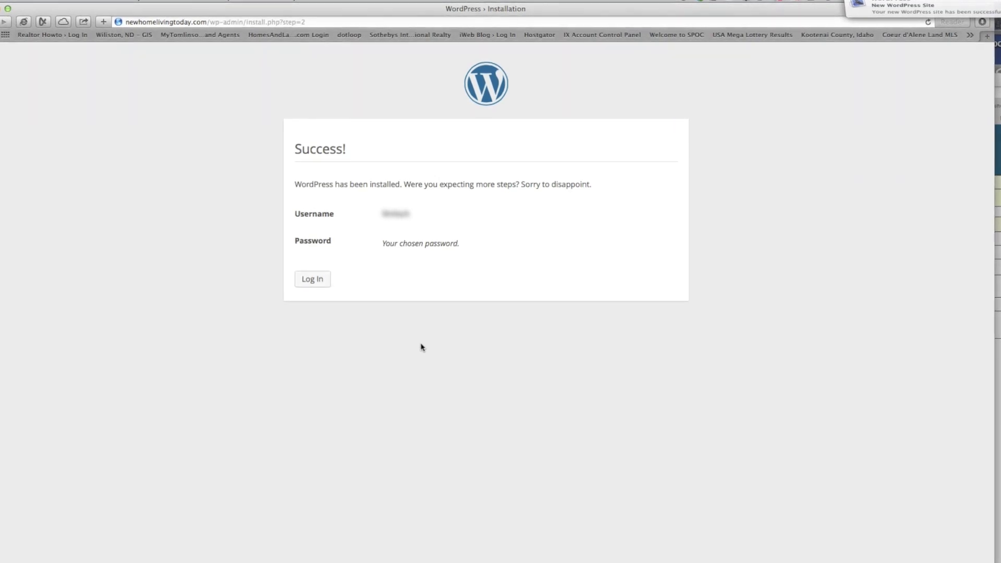
# - Go from the installation success page to the WordPress login
pyautogui.click(311, 281)
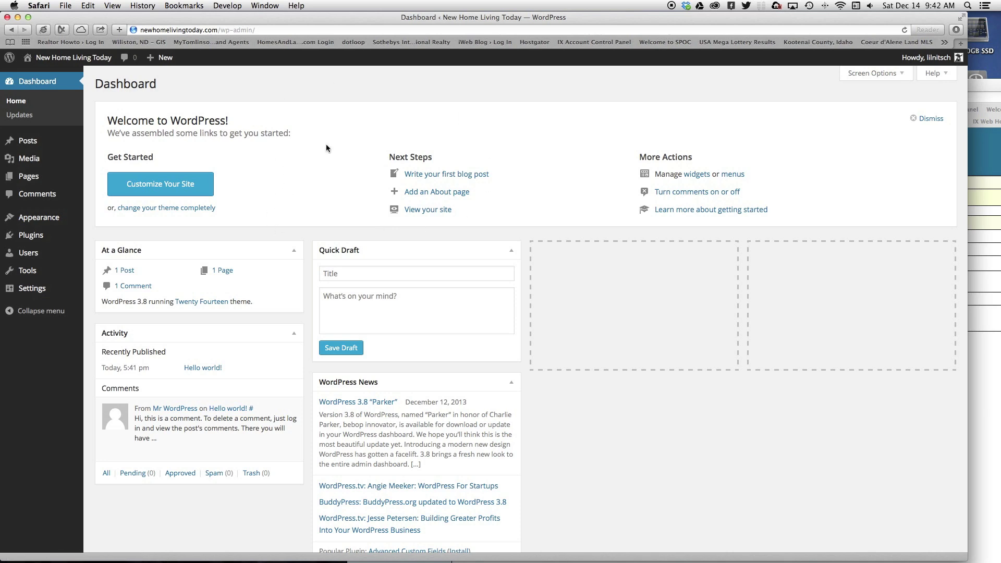
pyautogui.press('super+n')
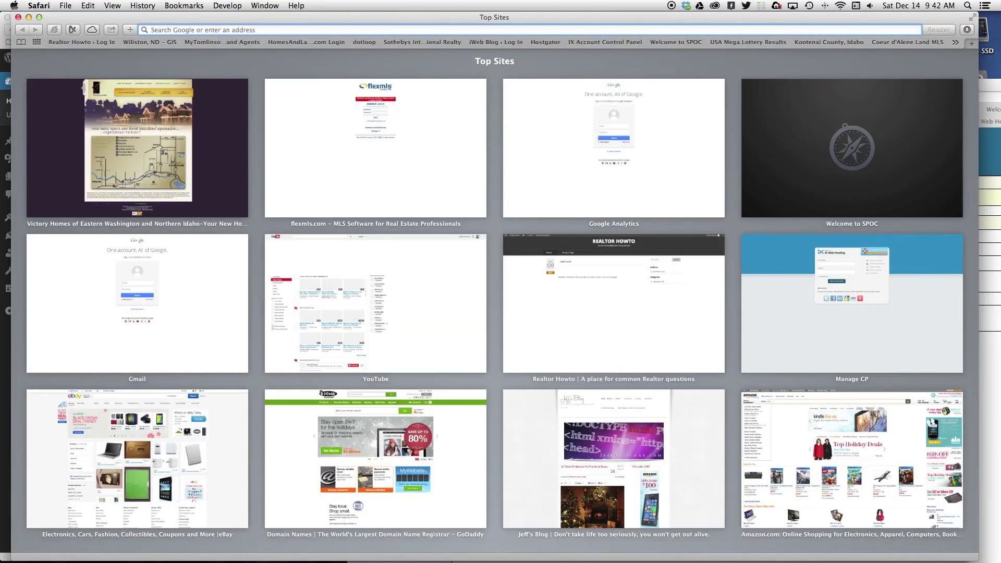
pyautogui.write('newhomelivingtoday.com')
pyautogui.press('Return')
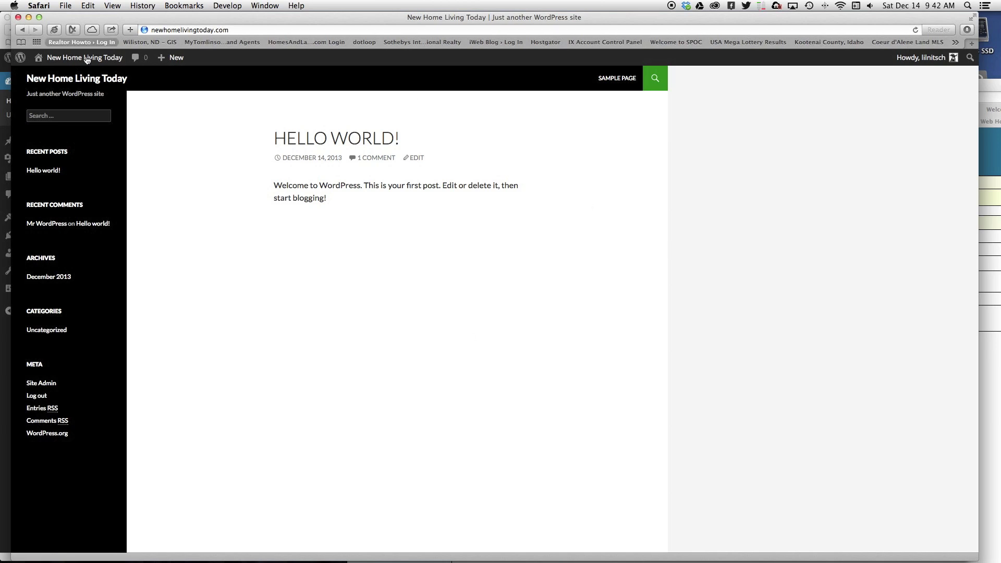
pyautogui.click(18, 17)
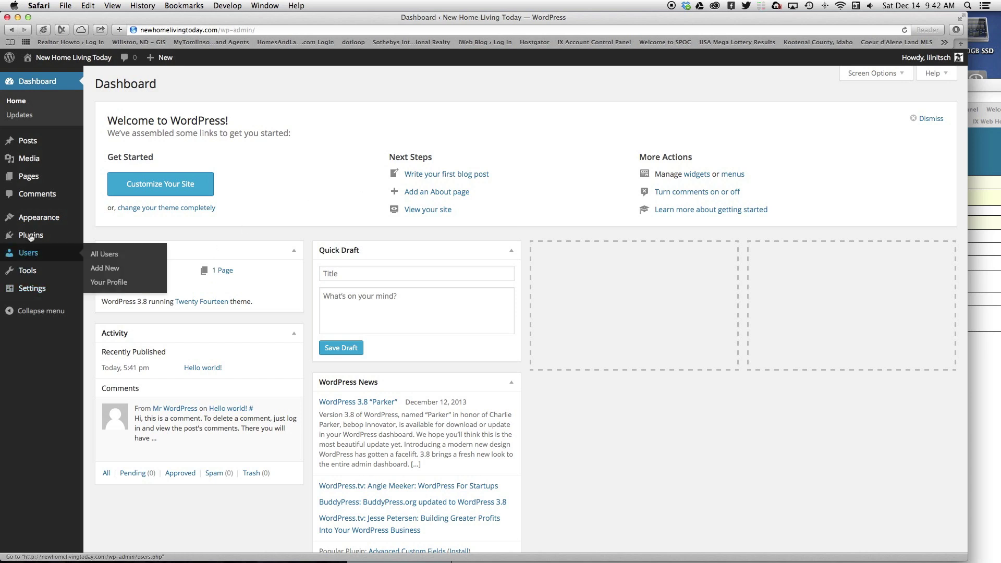
pyautogui.moveTo(40, 239)
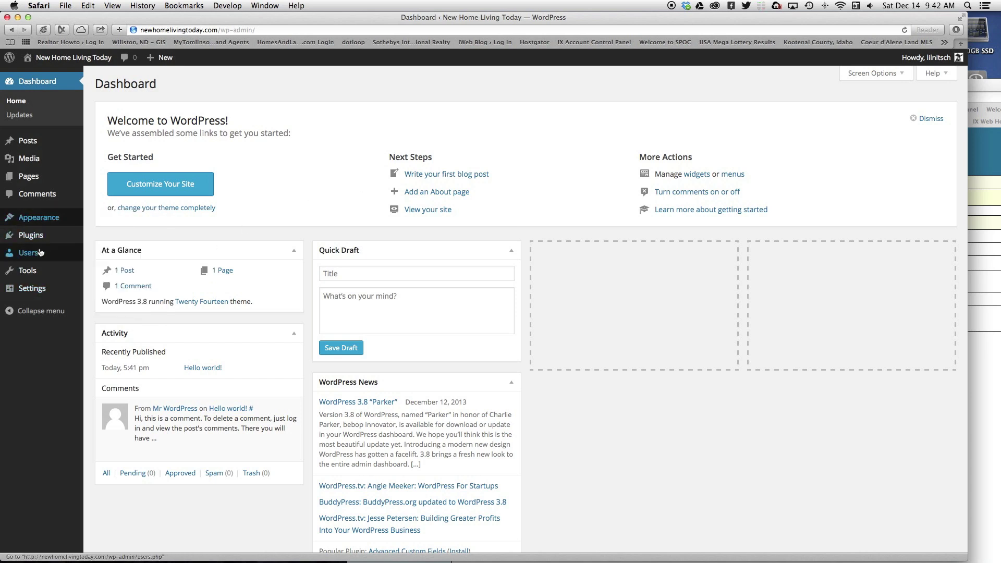
pyautogui.moveTo(46, 276)
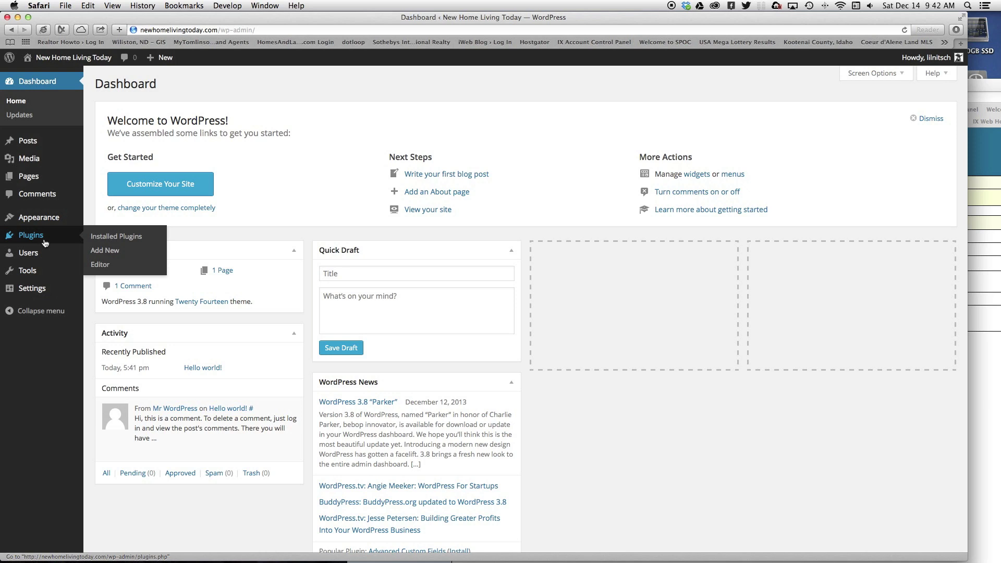
# - Search new plugins for 'Maintenance Mode', correcting the 'Maintainance' misspelling
pyautogui.click(136, 253)
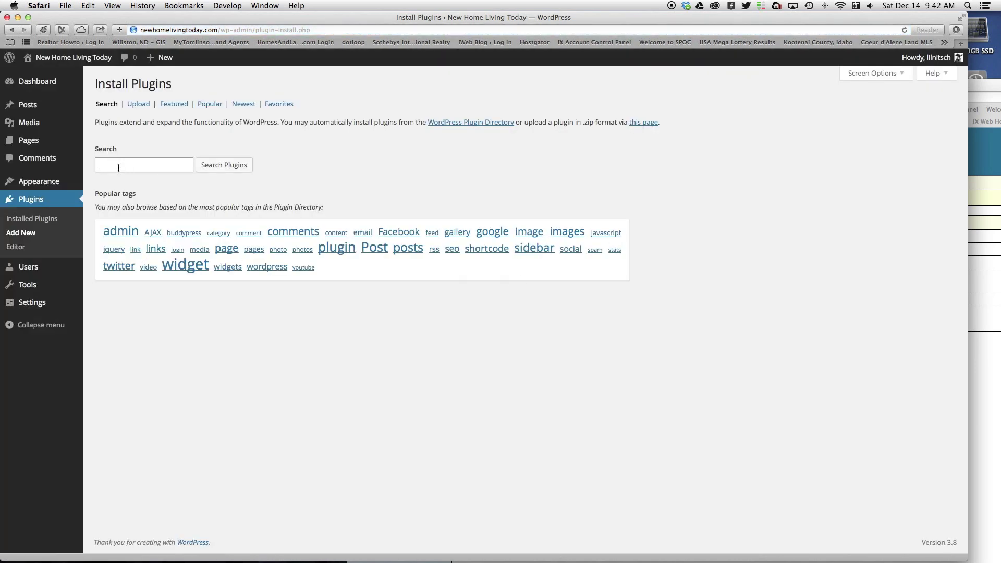
pyautogui.write('Maintainance Mode')
pyautogui.press('Return')
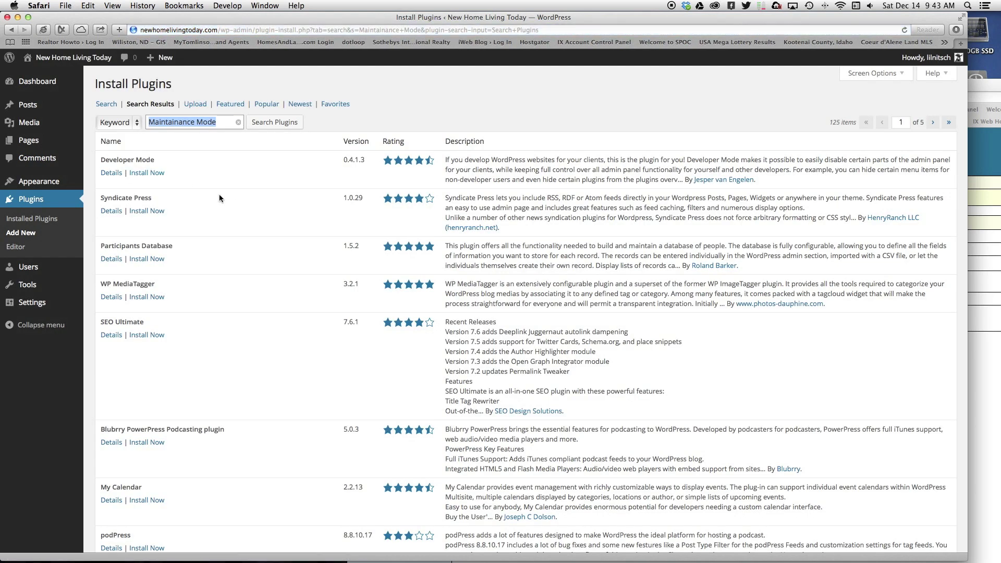
pyautogui.rightClick(168, 124)
pyautogui.click(168, 129)
pyautogui.rightClick(168, 124)
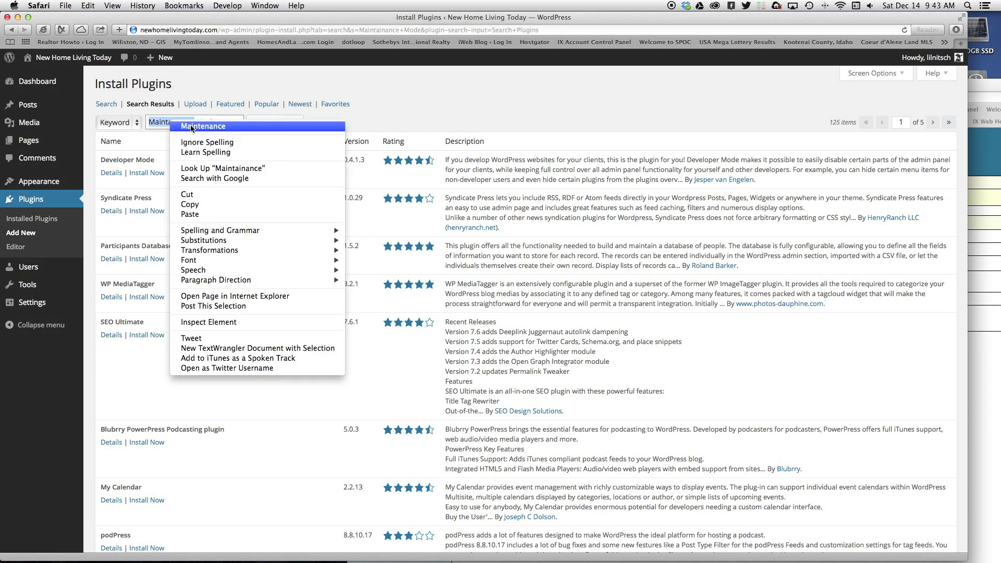
pyautogui.click(189, 129)
pyautogui.click(275, 123)
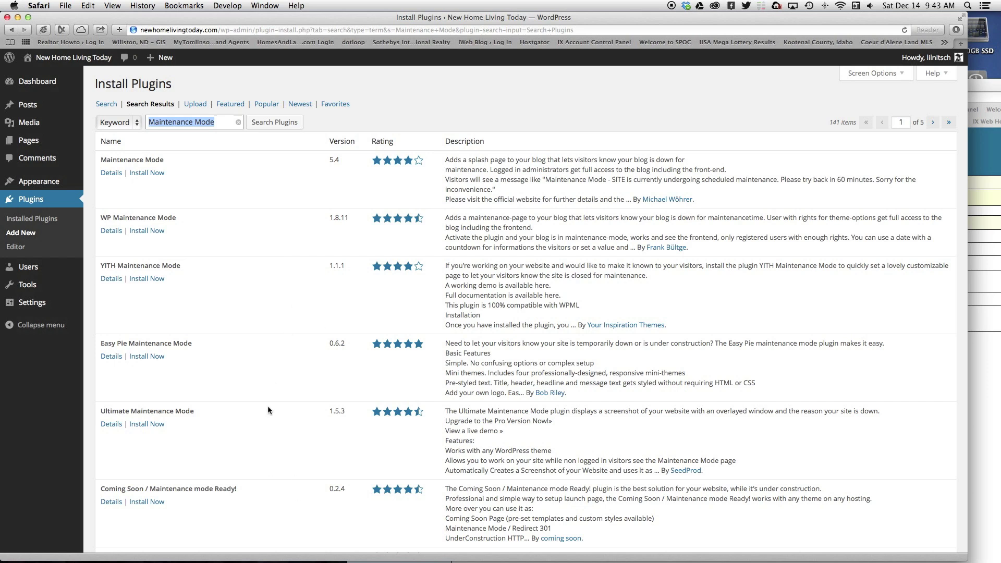
# - Install and activate the Easy Pie Maintenance Mode plugin
pyautogui.click(150, 356)
pyautogui.click(592, 195)
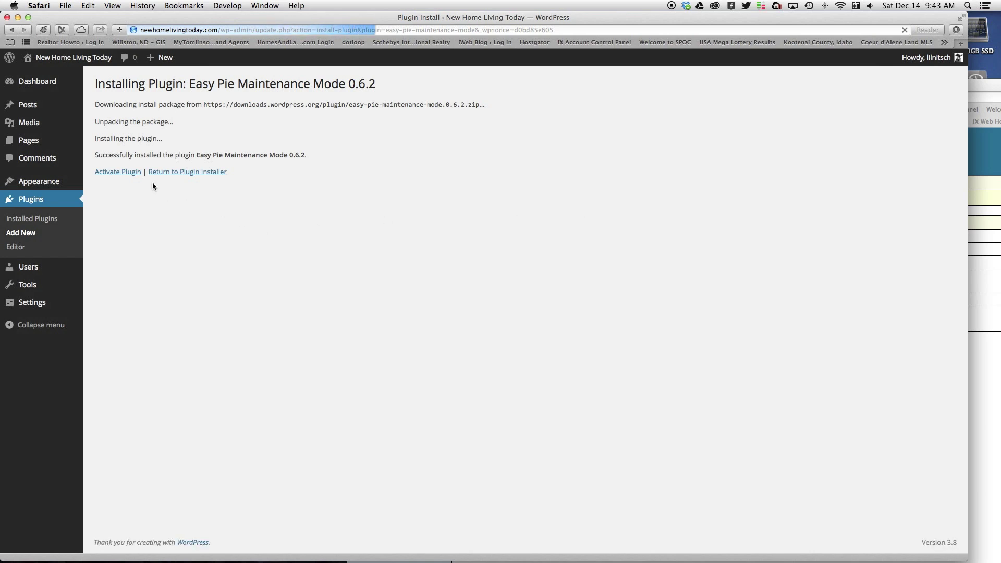
pyautogui.click(117, 175)
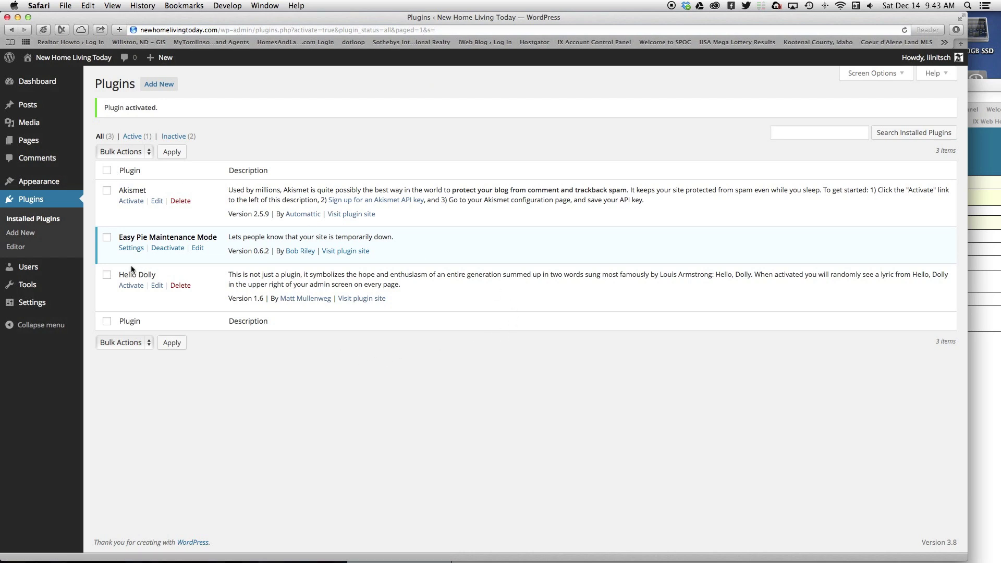
# - Turn maintenance mode on and pick the Plain Jane mini-theme after previewing others
pyautogui.click(133, 249)
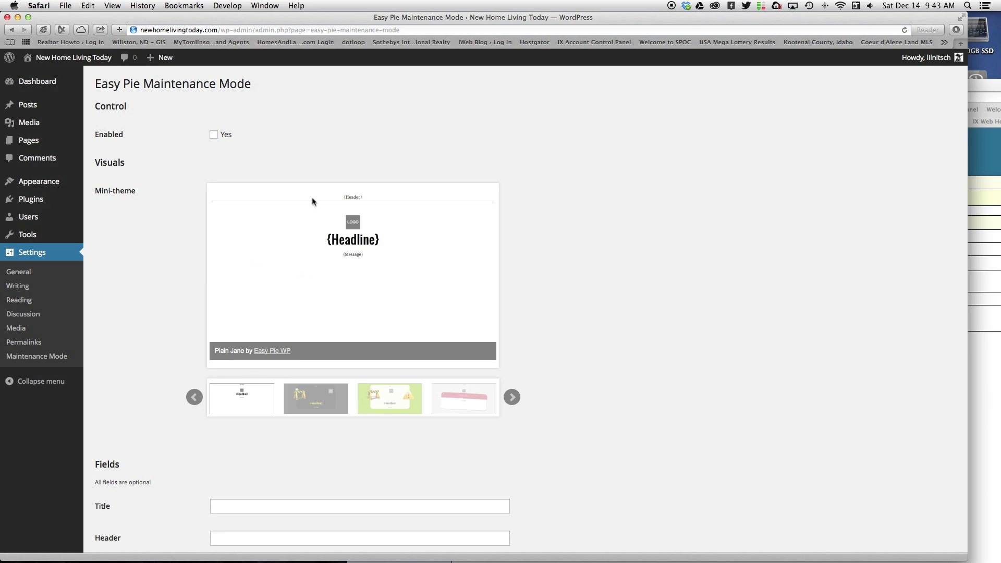
pyautogui.click(213, 135)
pyautogui.scroll(-5, 636, 254)
pyautogui.scroll(3, 593, 168)
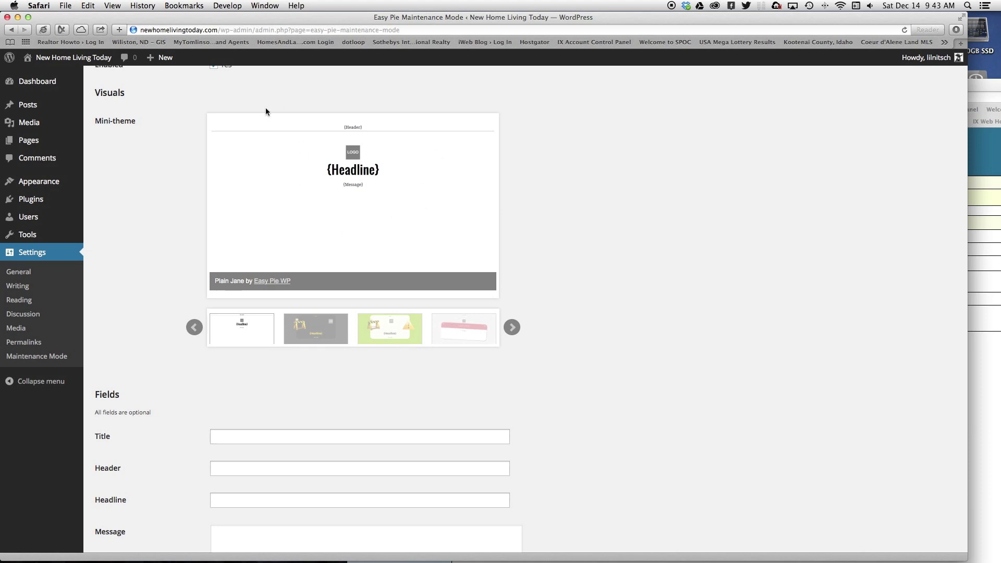
pyautogui.click(327, 332)
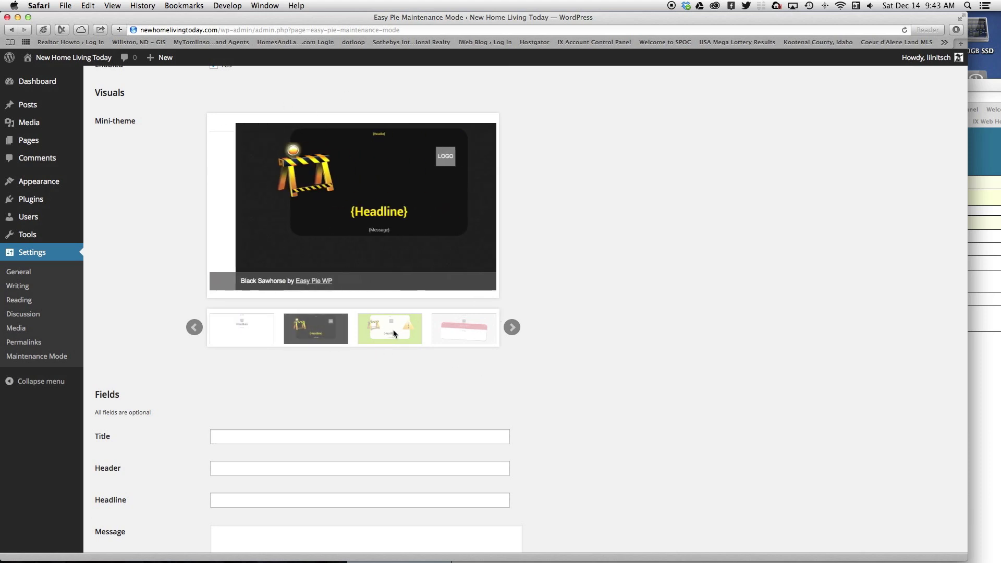
pyautogui.click(403, 328)
pyautogui.click(483, 328)
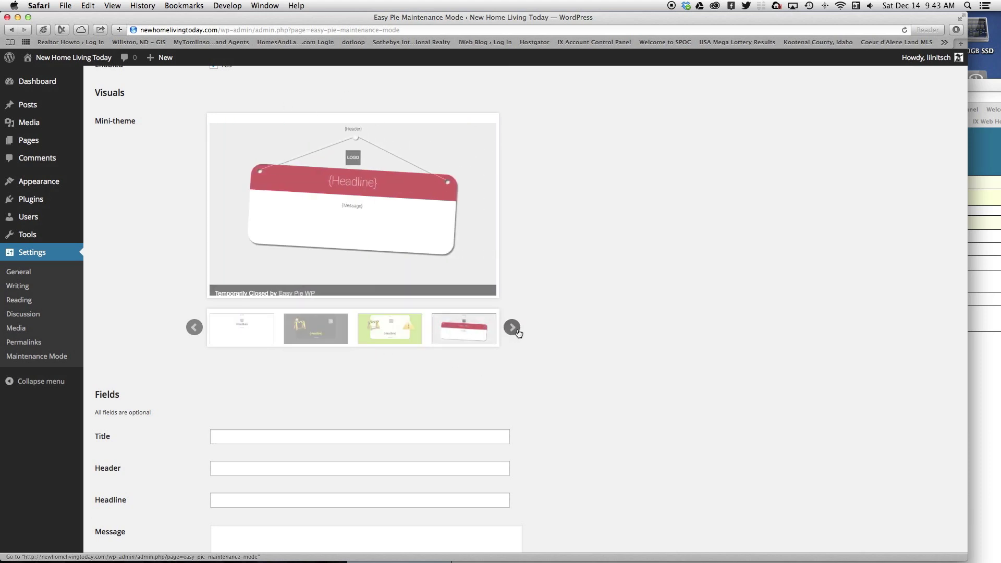
pyautogui.click(512, 327)
pyautogui.click(462, 333)
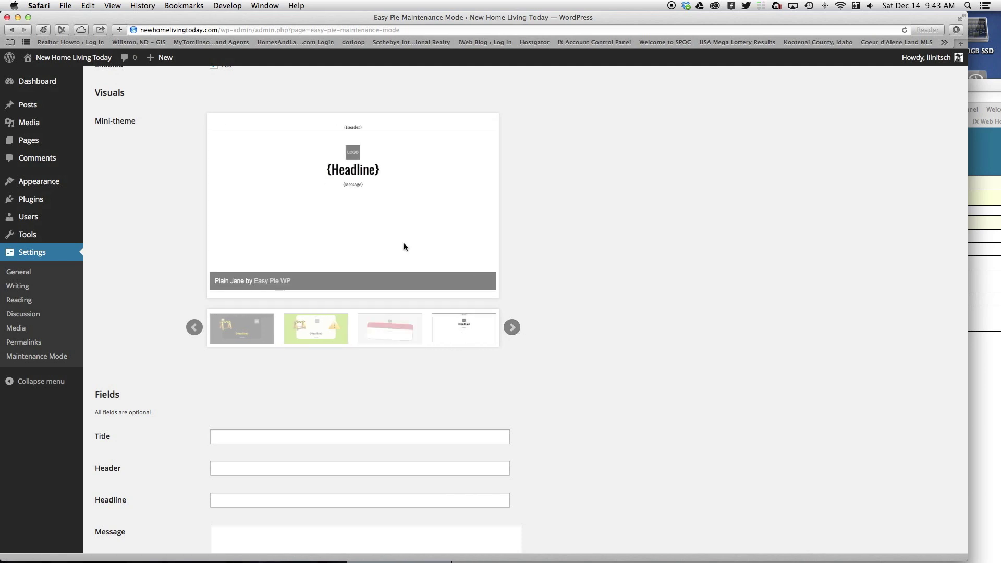
# - Copy the title 'New Home Living Today' into the Header and Headline fields
pyautogui.click(264, 436)
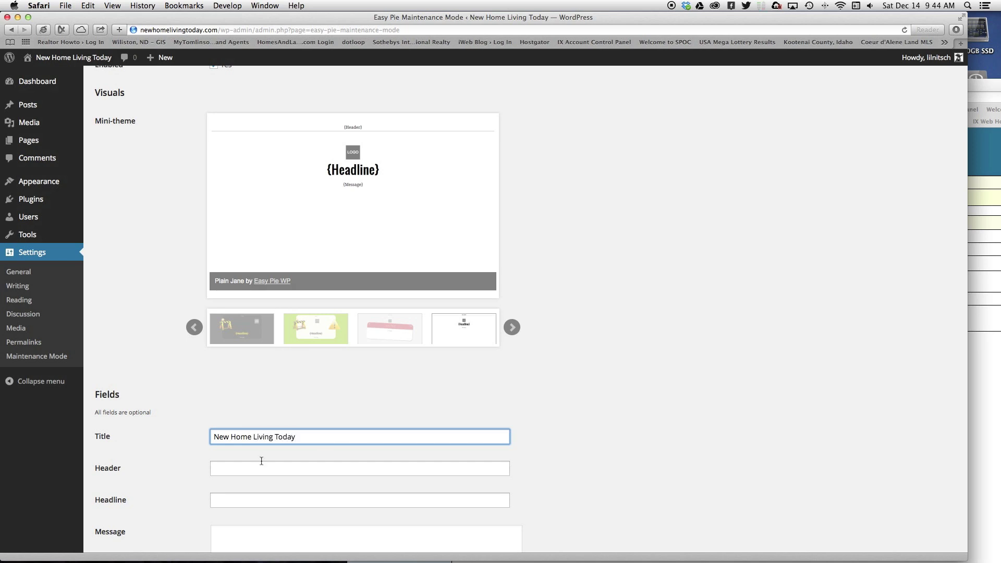
pyautogui.tripleClick(252, 437)
pyautogui.press('super+c')
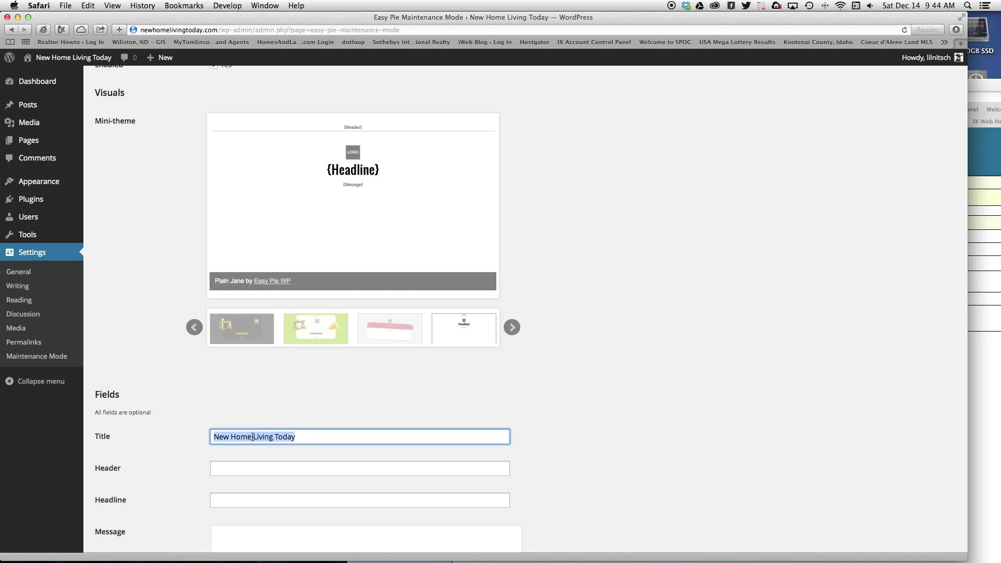
pyautogui.click(306, 472)
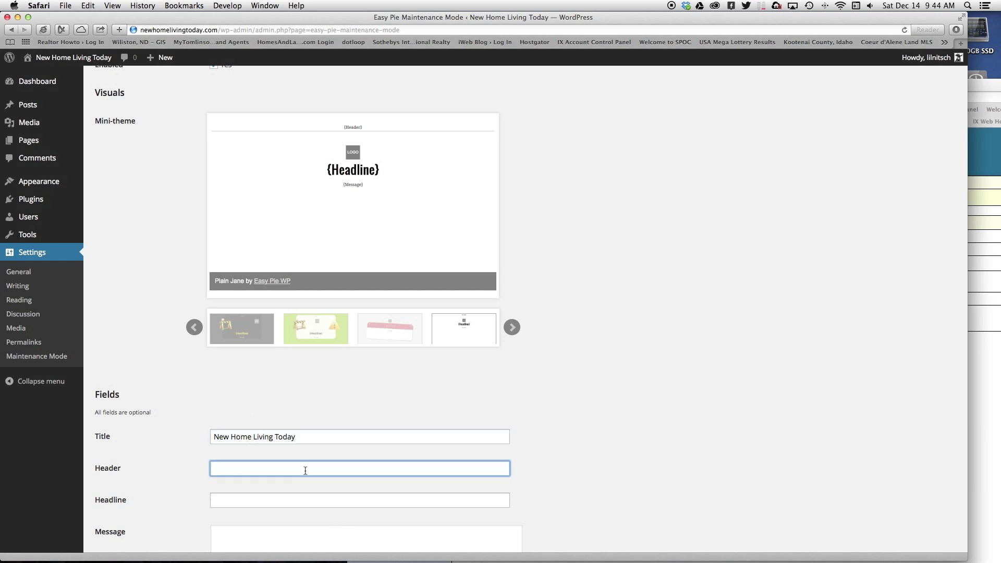
pyautogui.press('super+v')
pyautogui.click(279, 501)
pyautogui.press('super+v')
# - Enter 'Coming soon' as the maintenance message and open the logo image chooser
pyautogui.scroll(-2, 744, 474)
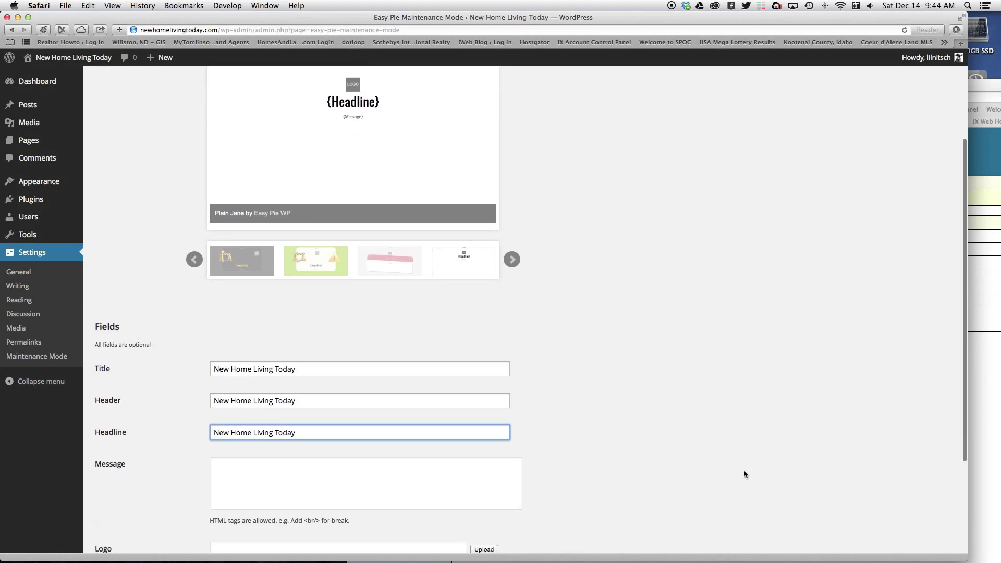
pyautogui.click(241, 457)
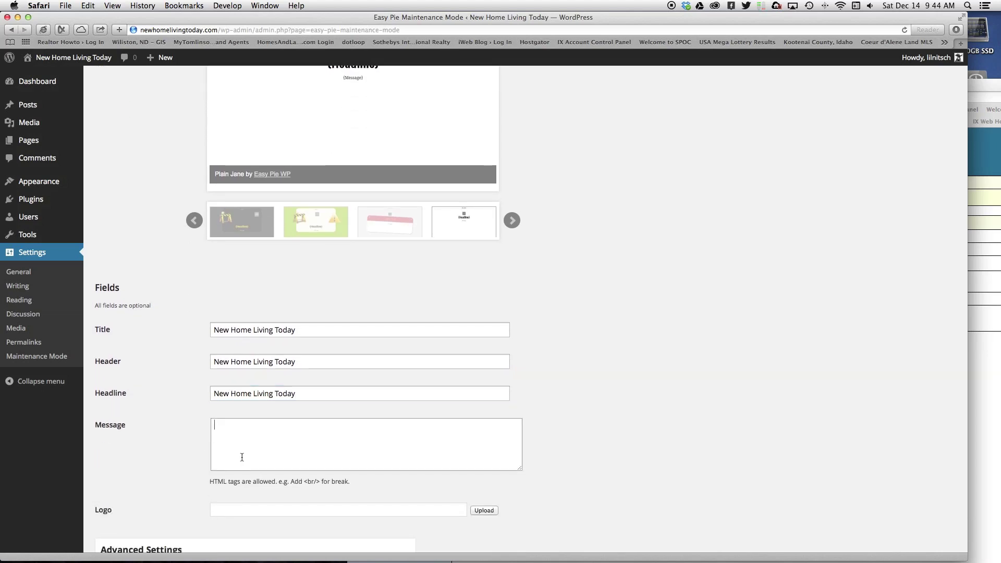
pyautogui.write('Coming soon')
pyautogui.scroll(-5, 722, 381)
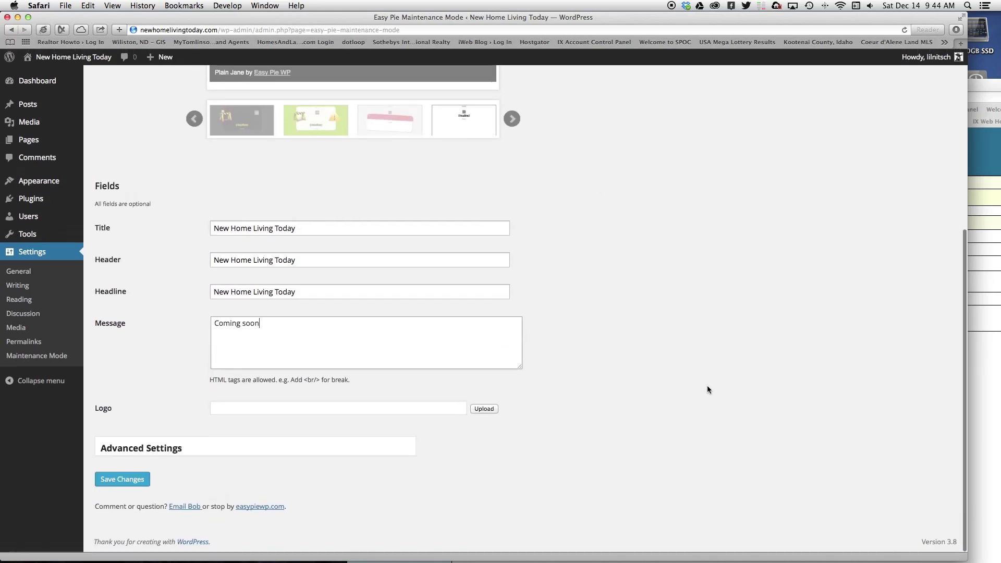
pyautogui.click(485, 410)
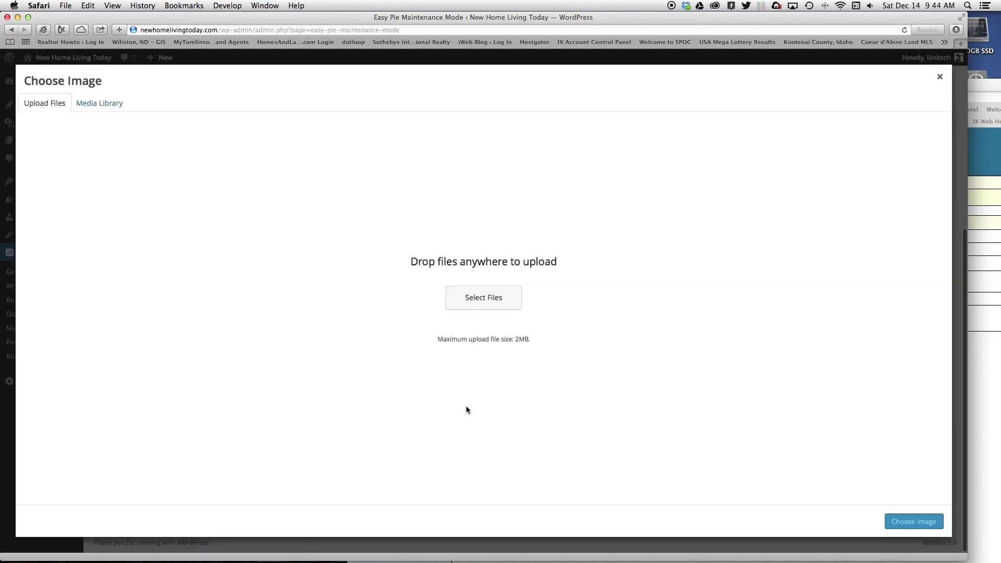
# - Upload 3.jpg as the logo, save the maintenance settings, and open a new browser window
pyautogui.click(492, 295)
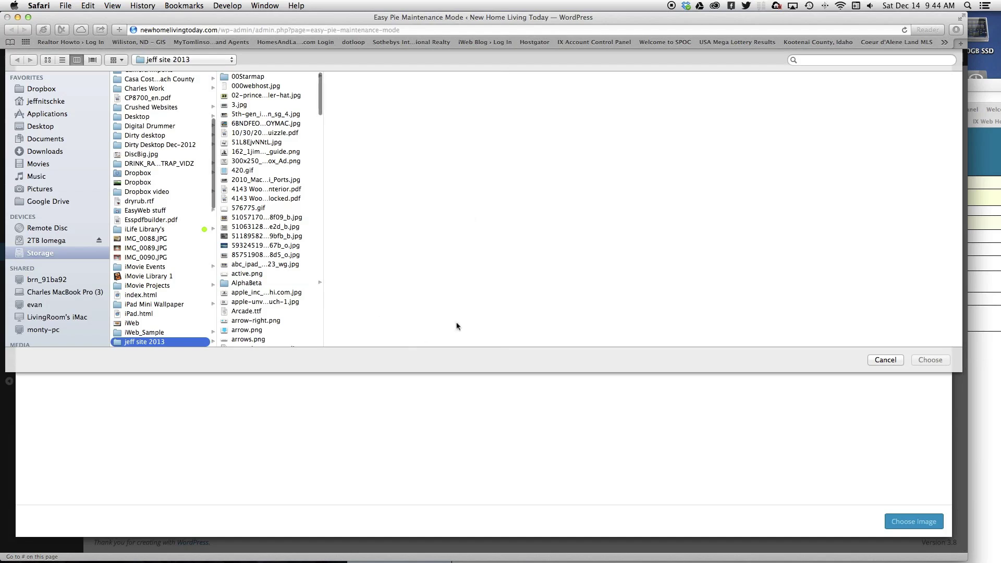
pyautogui.click(252, 108)
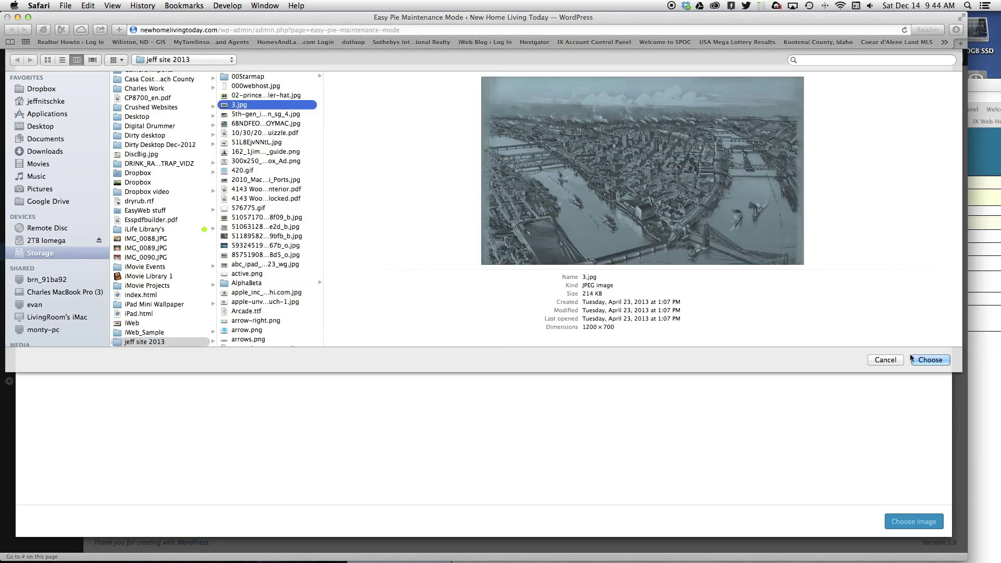
pyautogui.click(930, 360)
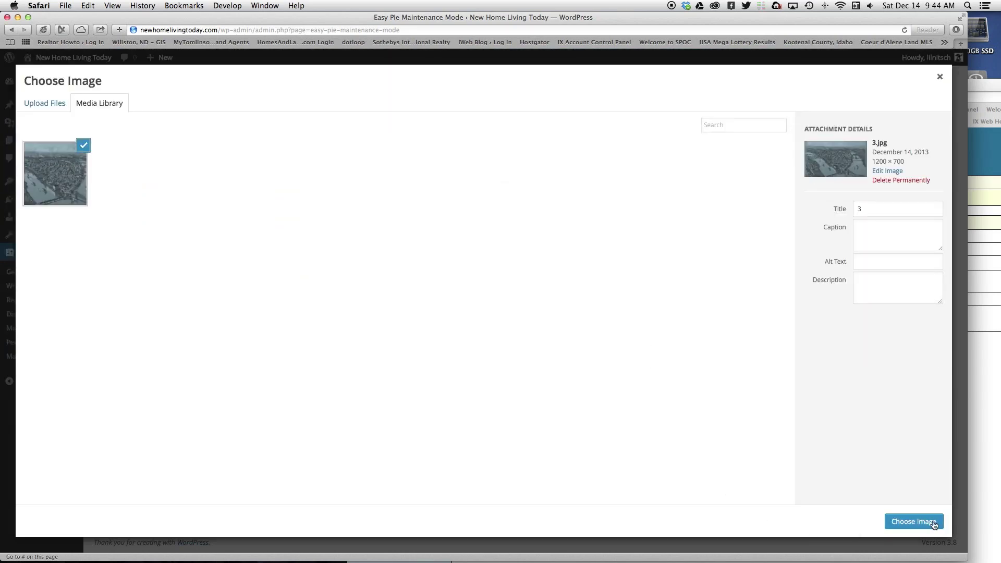
pyautogui.click(894, 518)
pyautogui.scroll(-3, 634, 438)
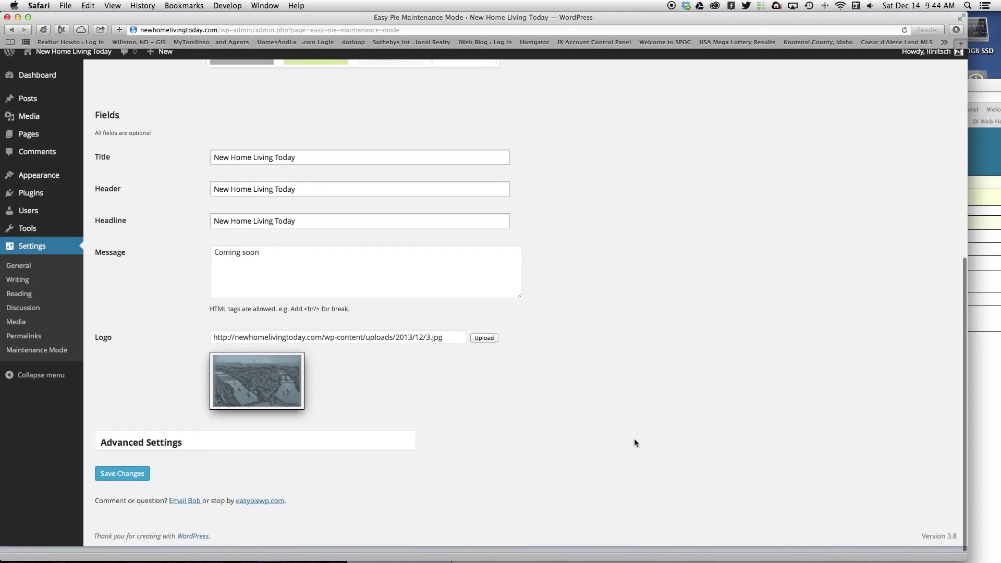
pyautogui.click(125, 479)
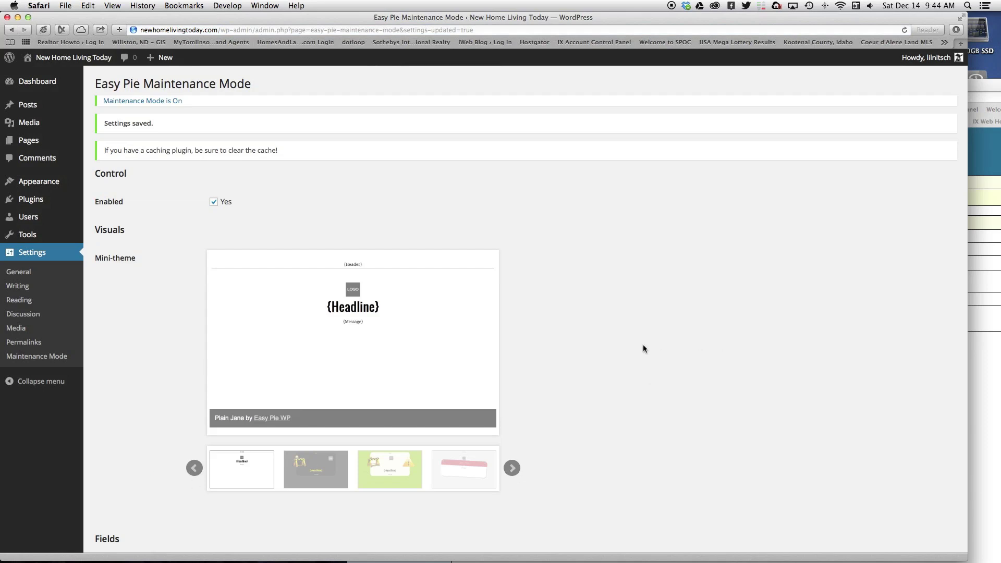
pyautogui.press('super+n')
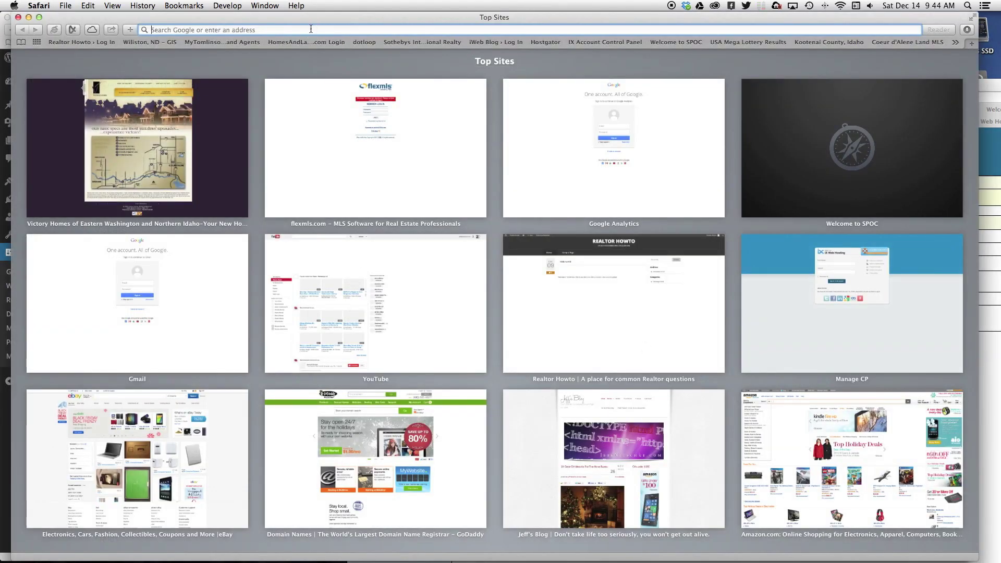
pyautogui.write('newhomelivingtoday.com')
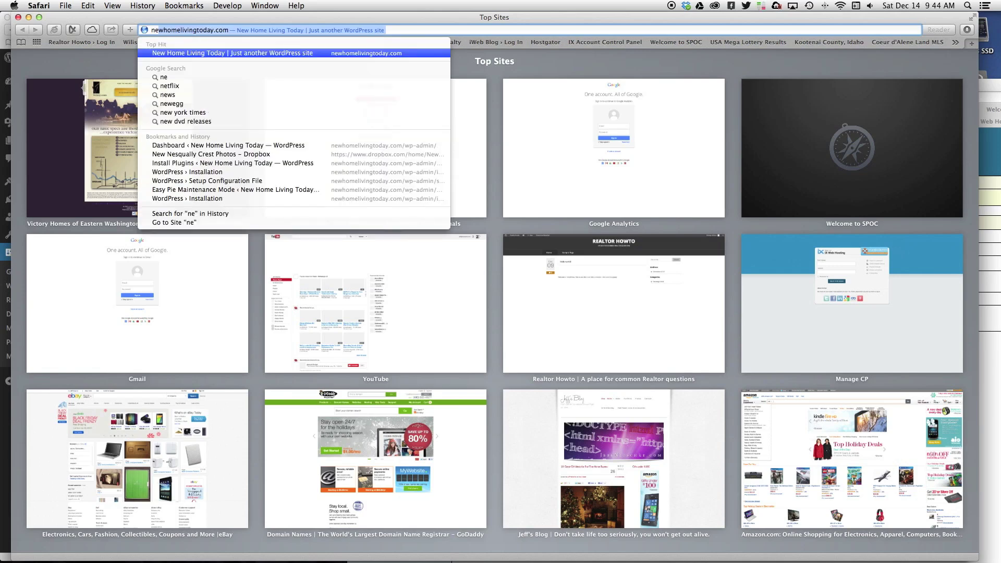
pyautogui.press('Return')
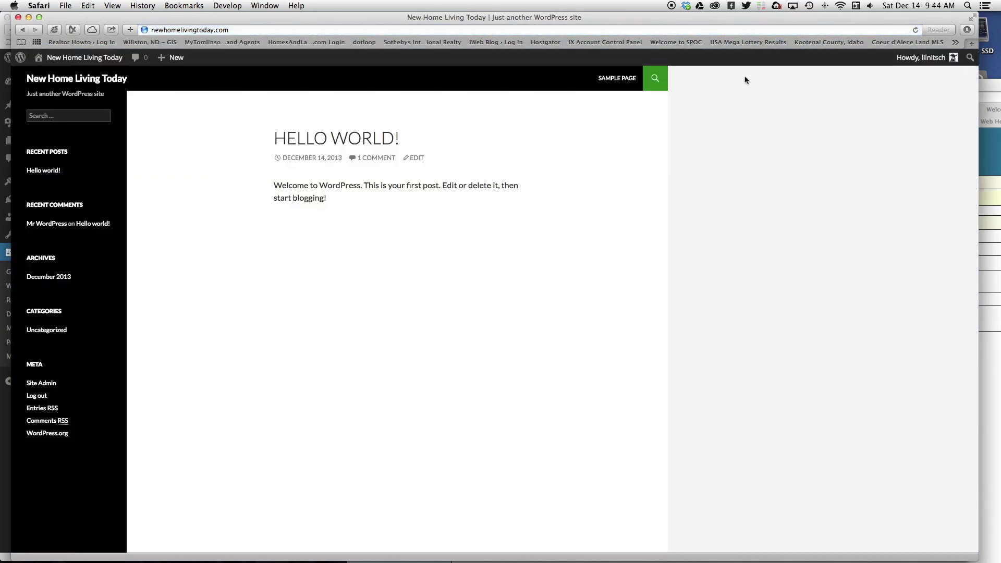
pyautogui.click(916, 30)
pyautogui.click(18, 17)
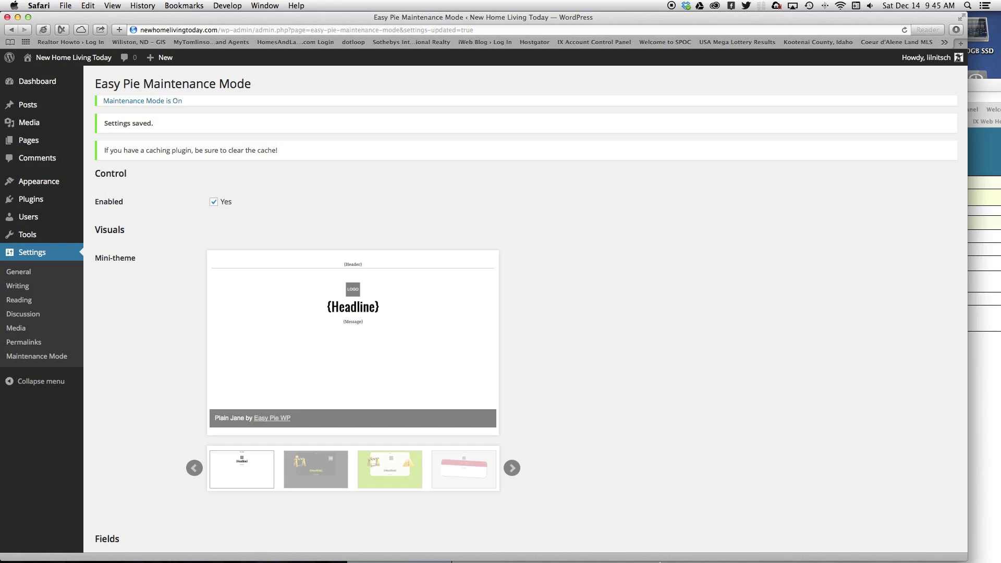
pyautogui.moveTo(562, 547)
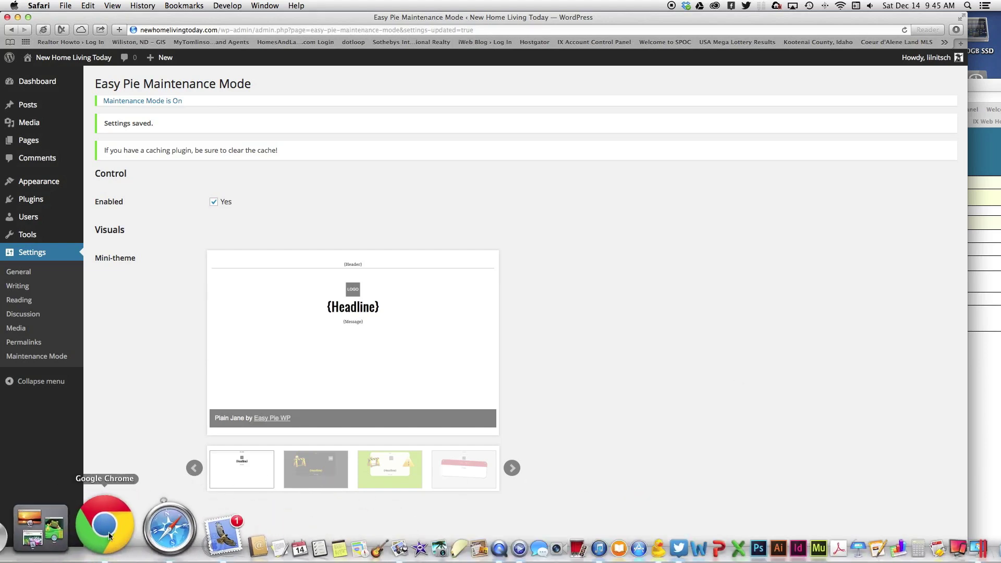
pyautogui.rightClick(105, 531)
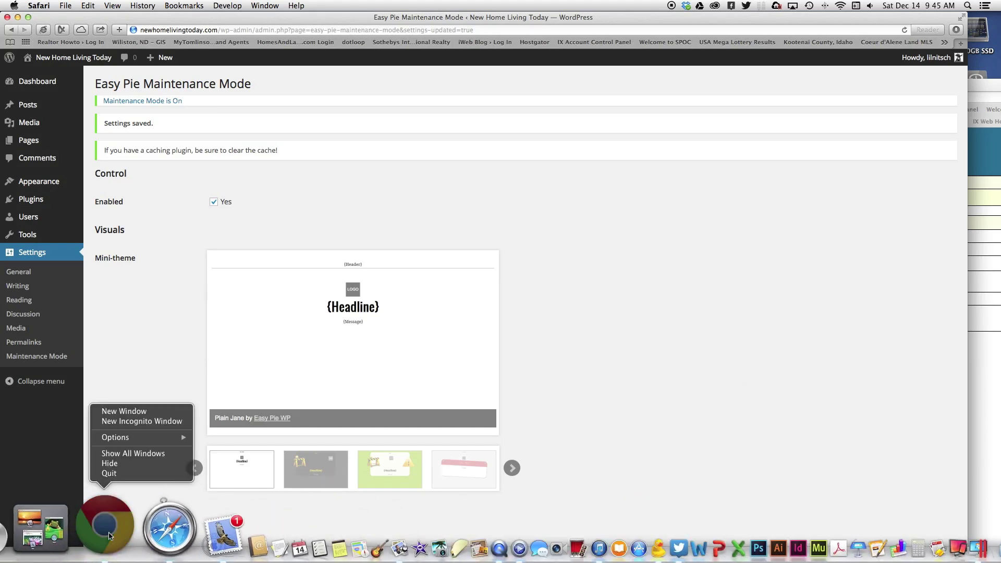
# - Open a new Chrome window and load newhomelivingtoday.com to view the coming-soon page
pyautogui.click(124, 411)
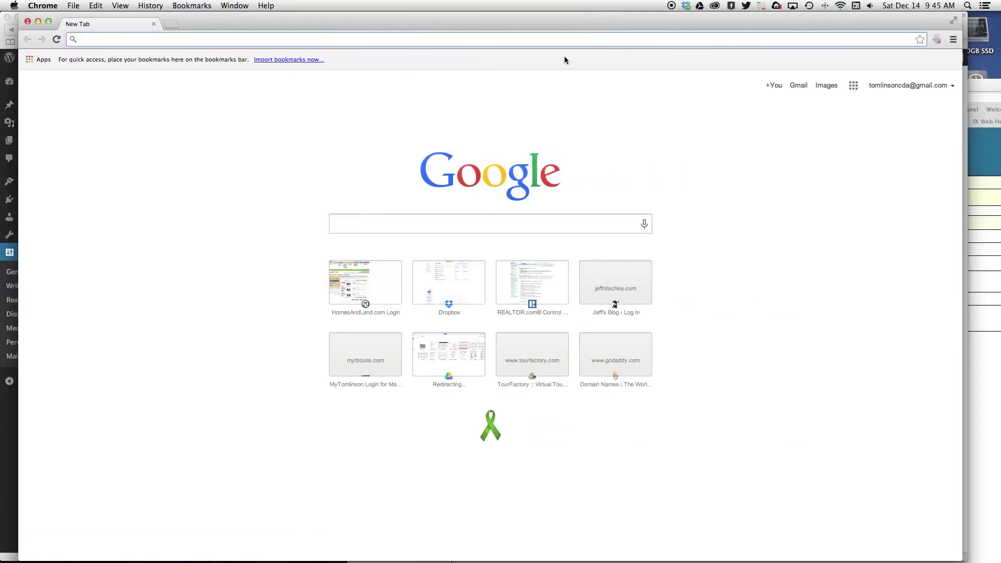
pyautogui.write('n')
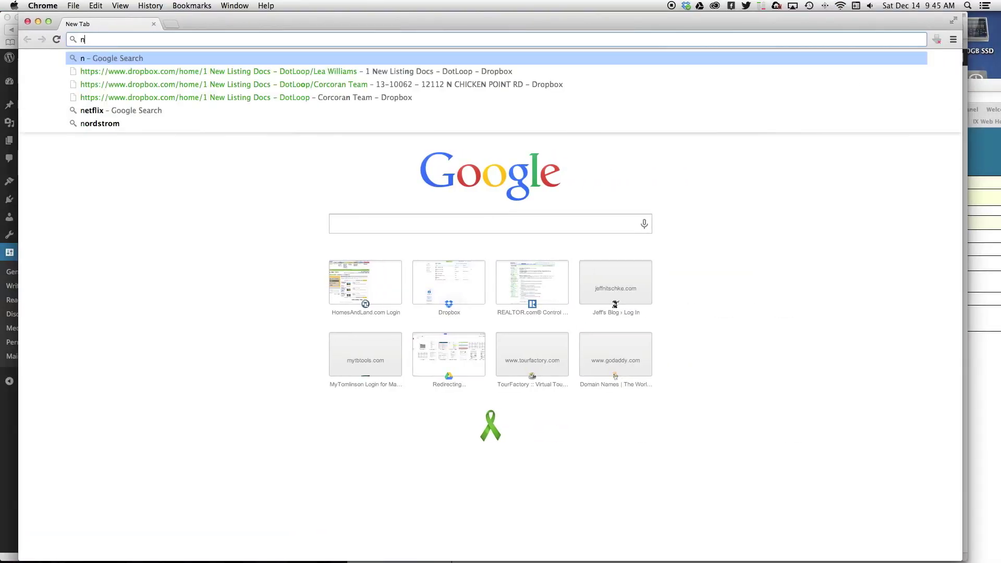
pyautogui.write('ewhom')
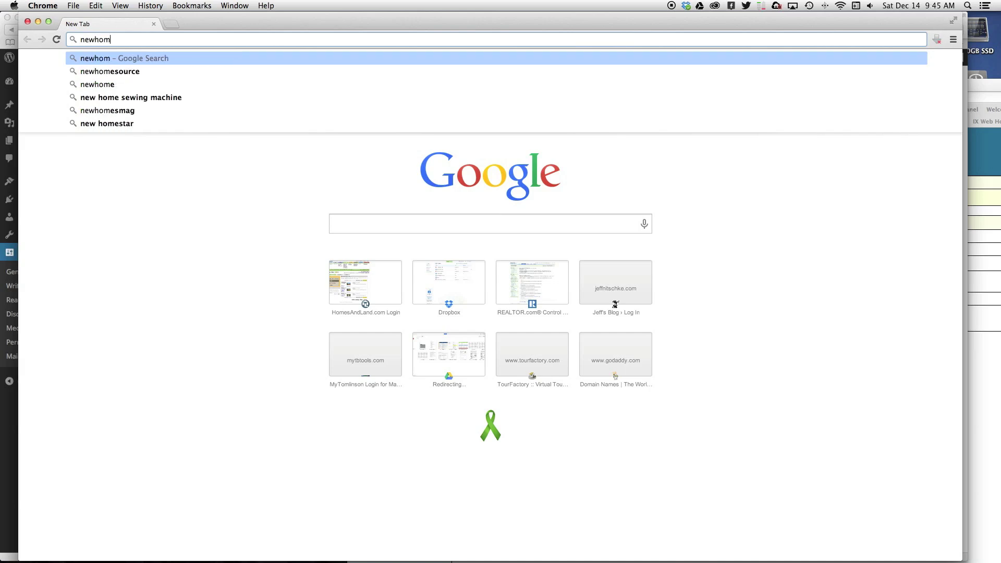
pyautogui.write('elivi')
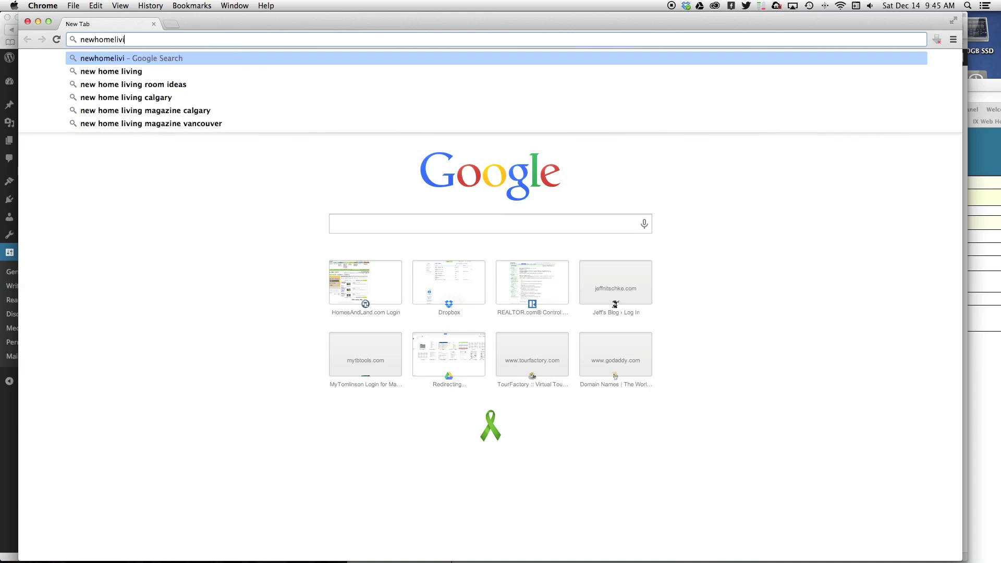
pyautogui.write('ngtoday')
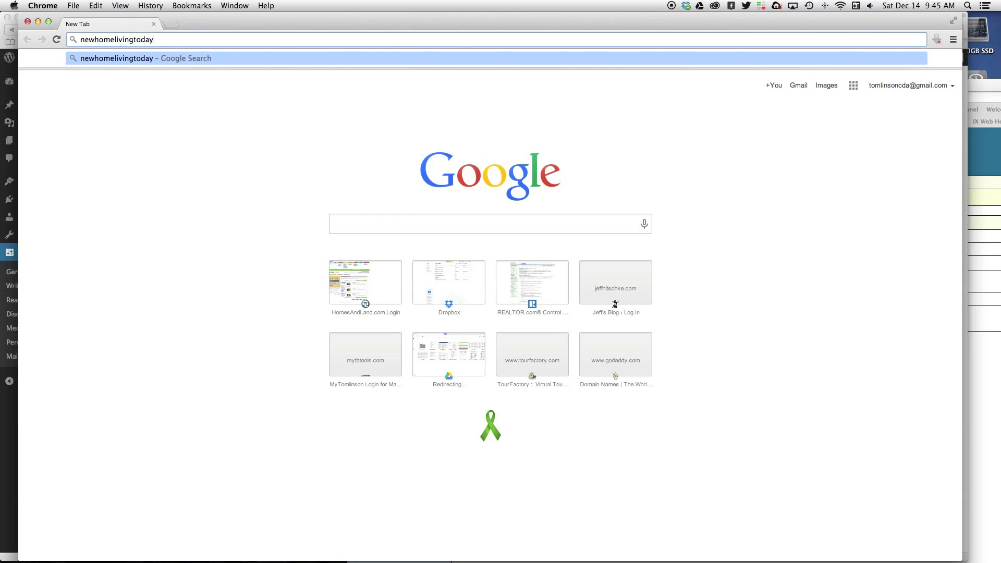
pyautogui.write('.com')
pyautogui.press('Return')
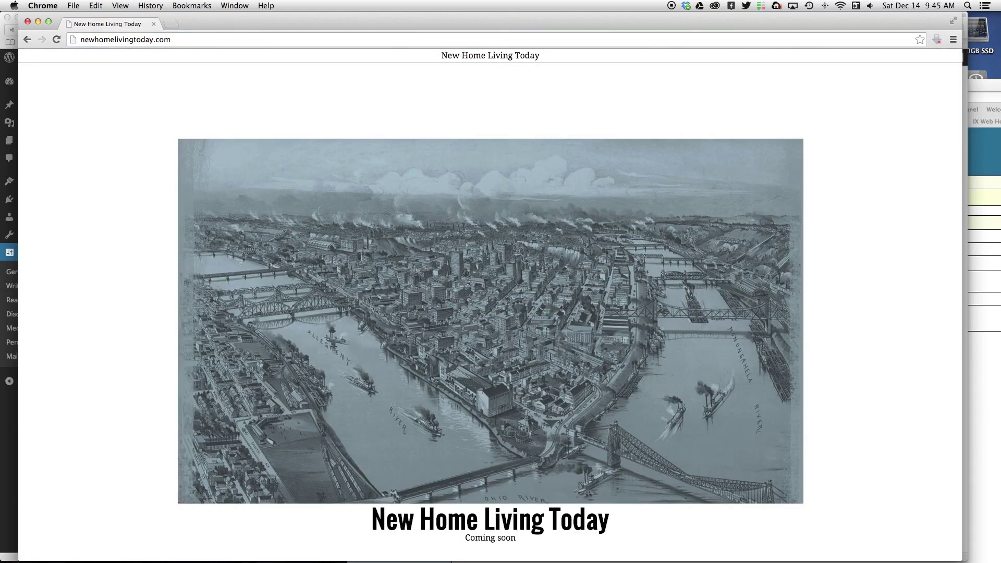
pyautogui.scroll(-3, 728, 456)
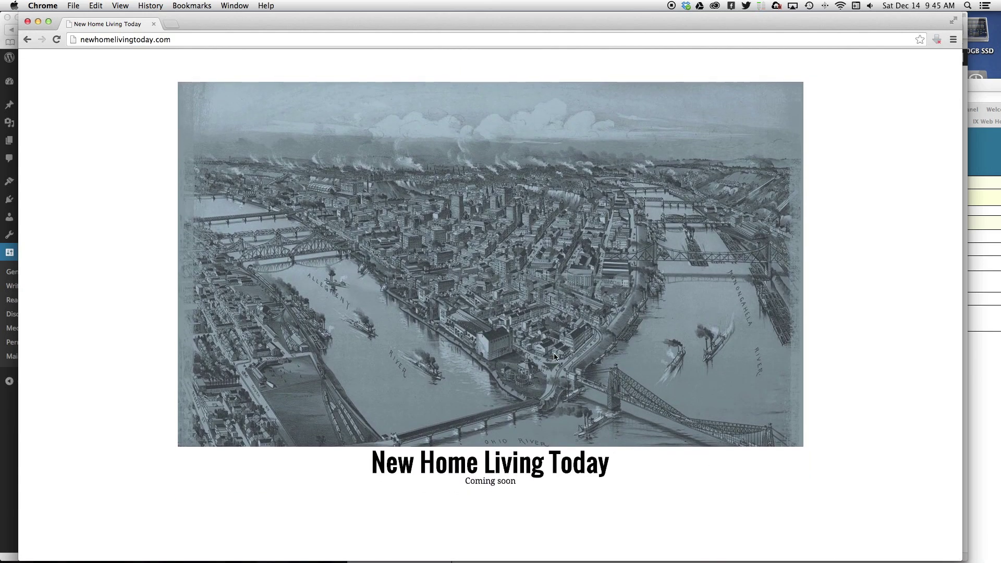
pyautogui.scroll(3, 599, 375)
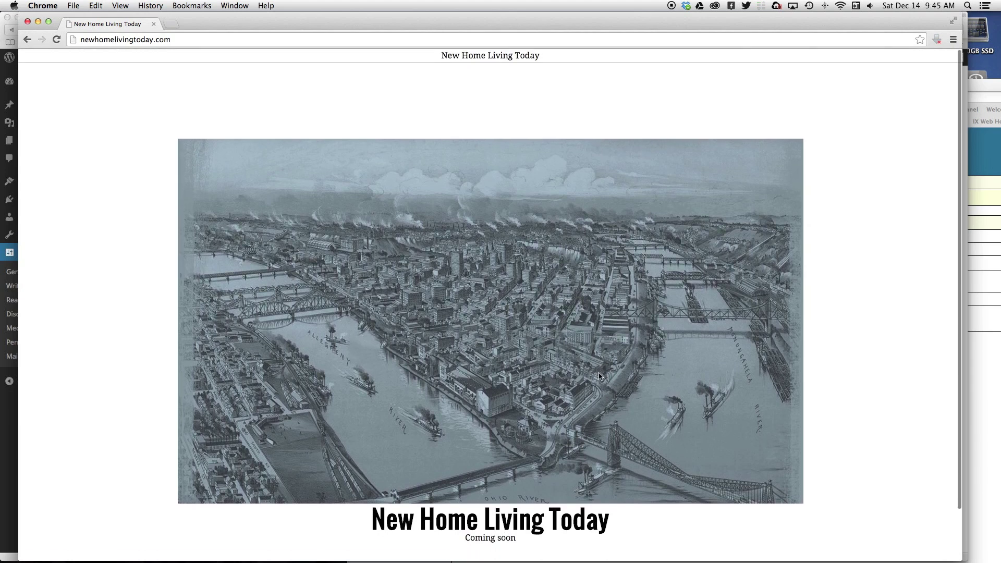